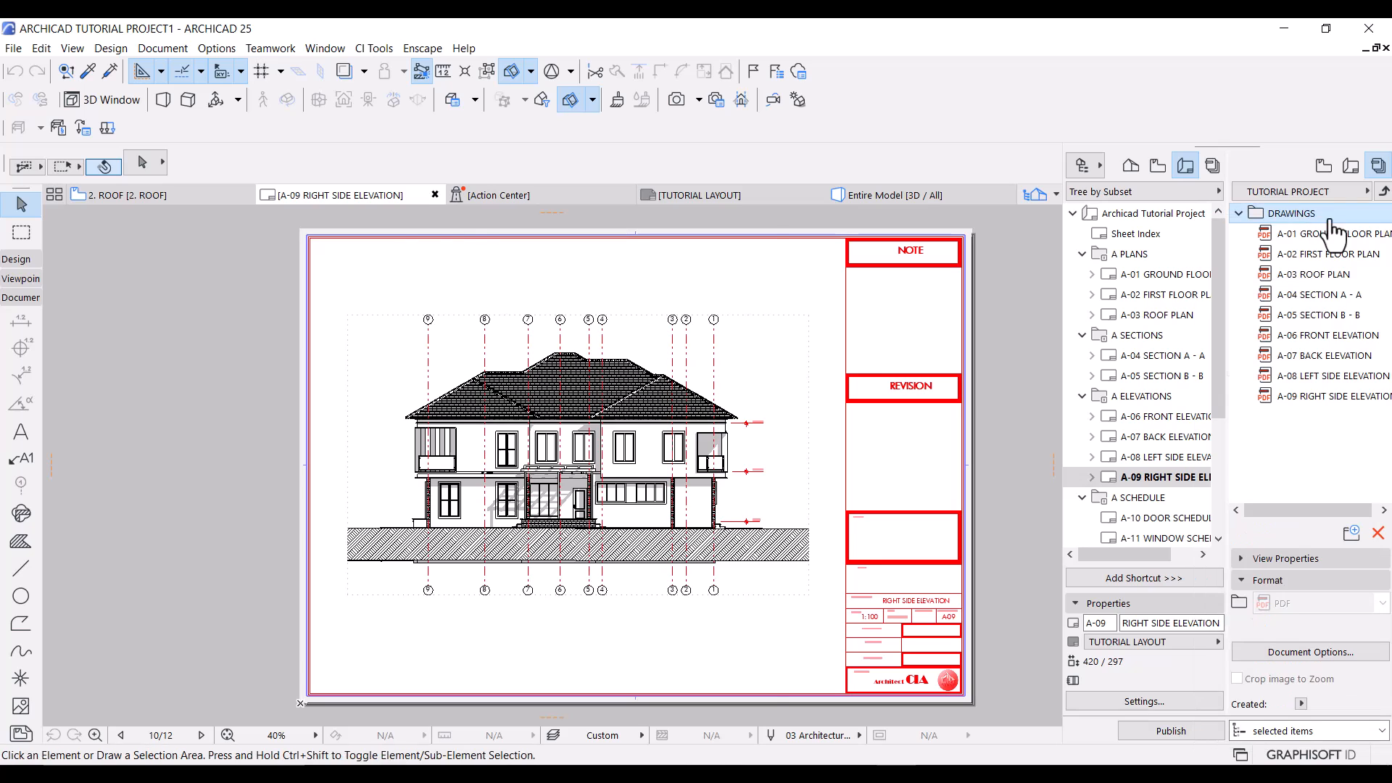
Set the publisher set to create a real folder structure, with its save path in the TUTORIAL PROJECT folder on the Desktop.
{"action": "left_click", "coordinate": [414, 215]}
{"action": "left_click", "coordinate": [720, 316]}
{"action": "left_click", "coordinate": [717, 433]}
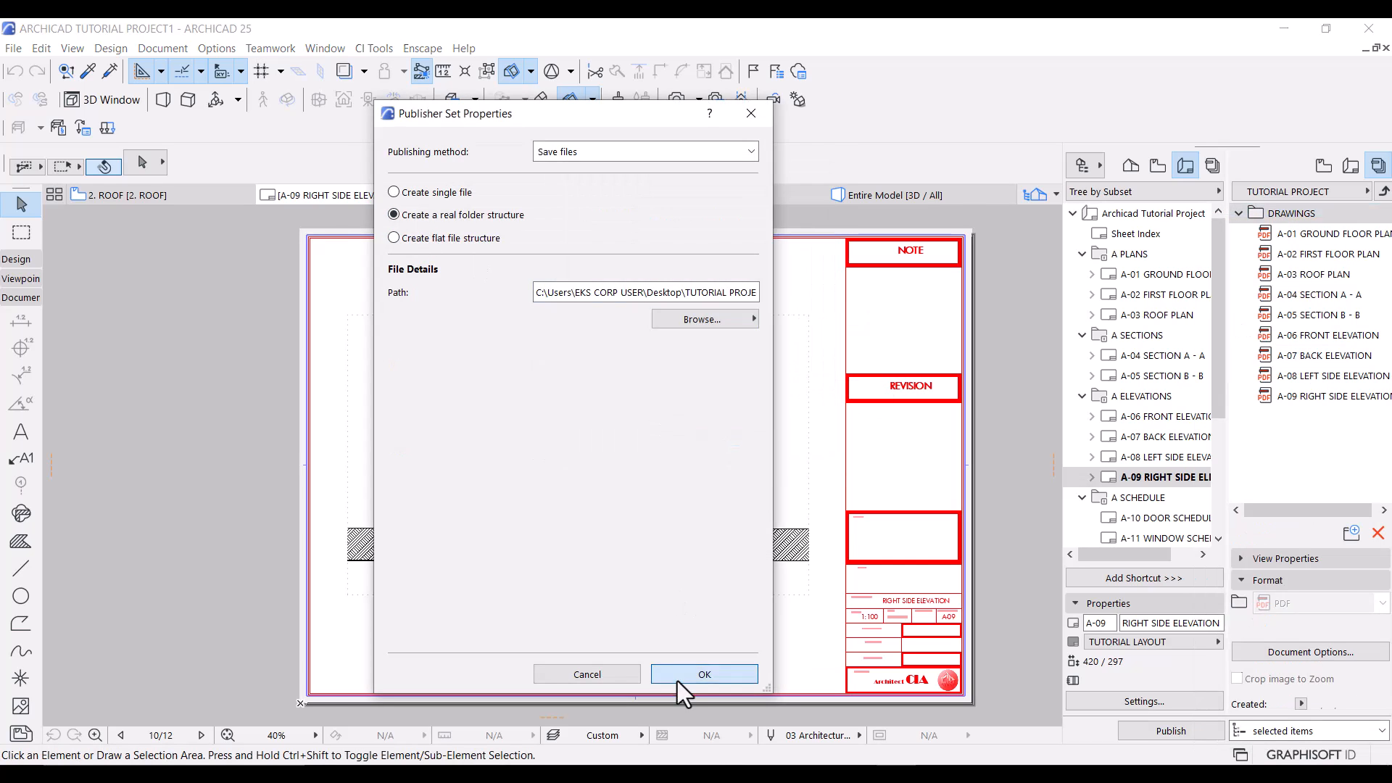
{"action": "left_click", "coordinate": [681, 676]}
{"action": "left_click", "coordinate": [873, 373]}
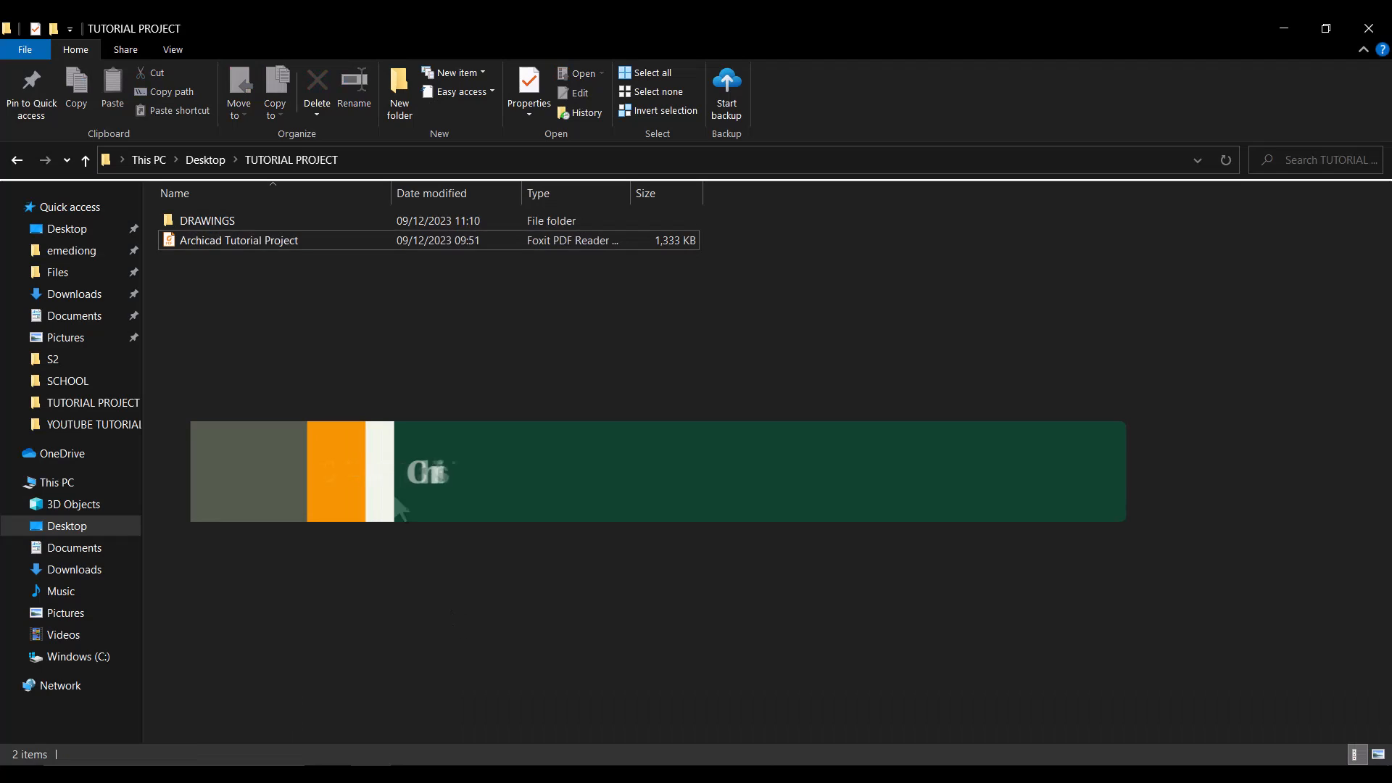
Open the published DRAWINGS folder in File Explorer and change how its files are displayed.
{"action": "double_click", "coordinate": [215, 222]}
{"action": "left_click", "coordinate": [174, 49]}
{"action": "left_click", "coordinate": [190, 75]}
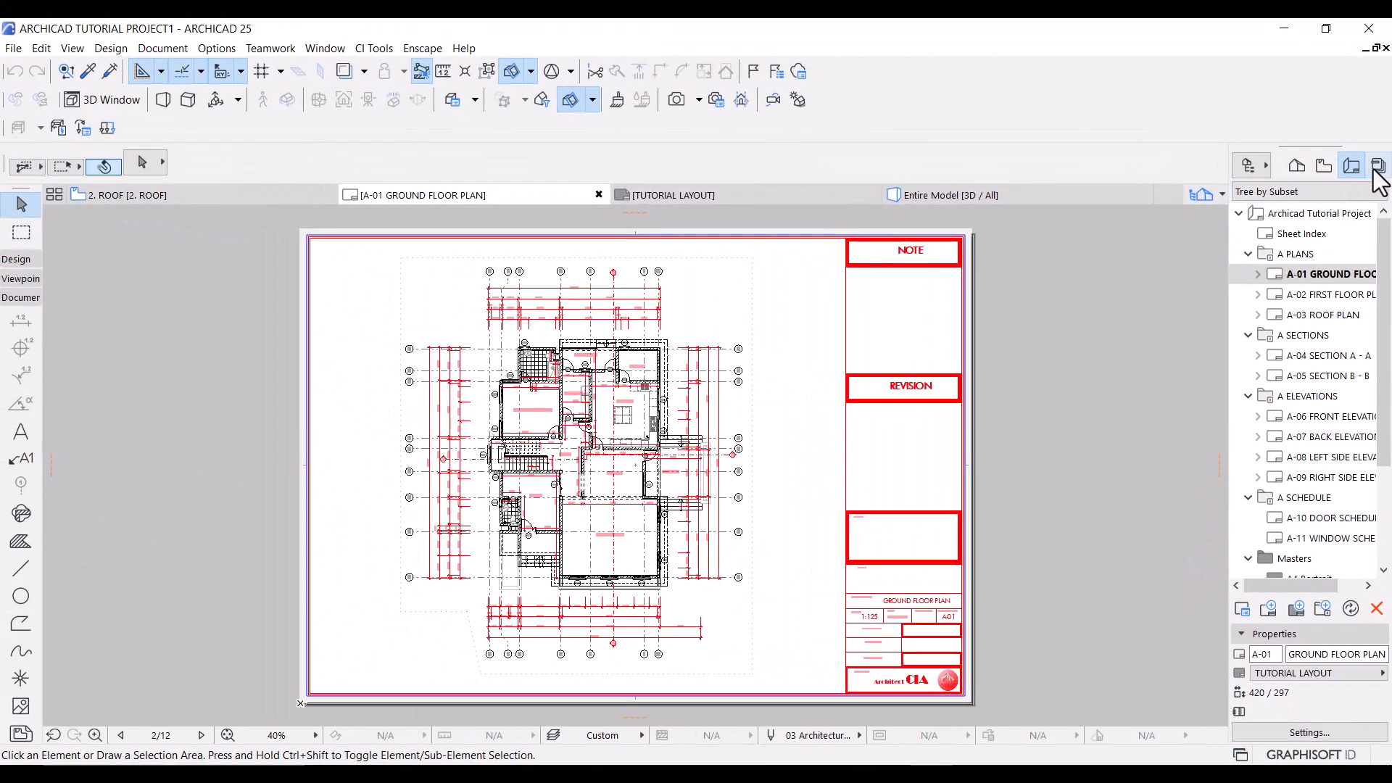
Show the publisher sets in Archicad, examine the contents of the 1 - Layouts set, and return to the set list.
{"action": "left_click", "coordinate": [1370, 56]}
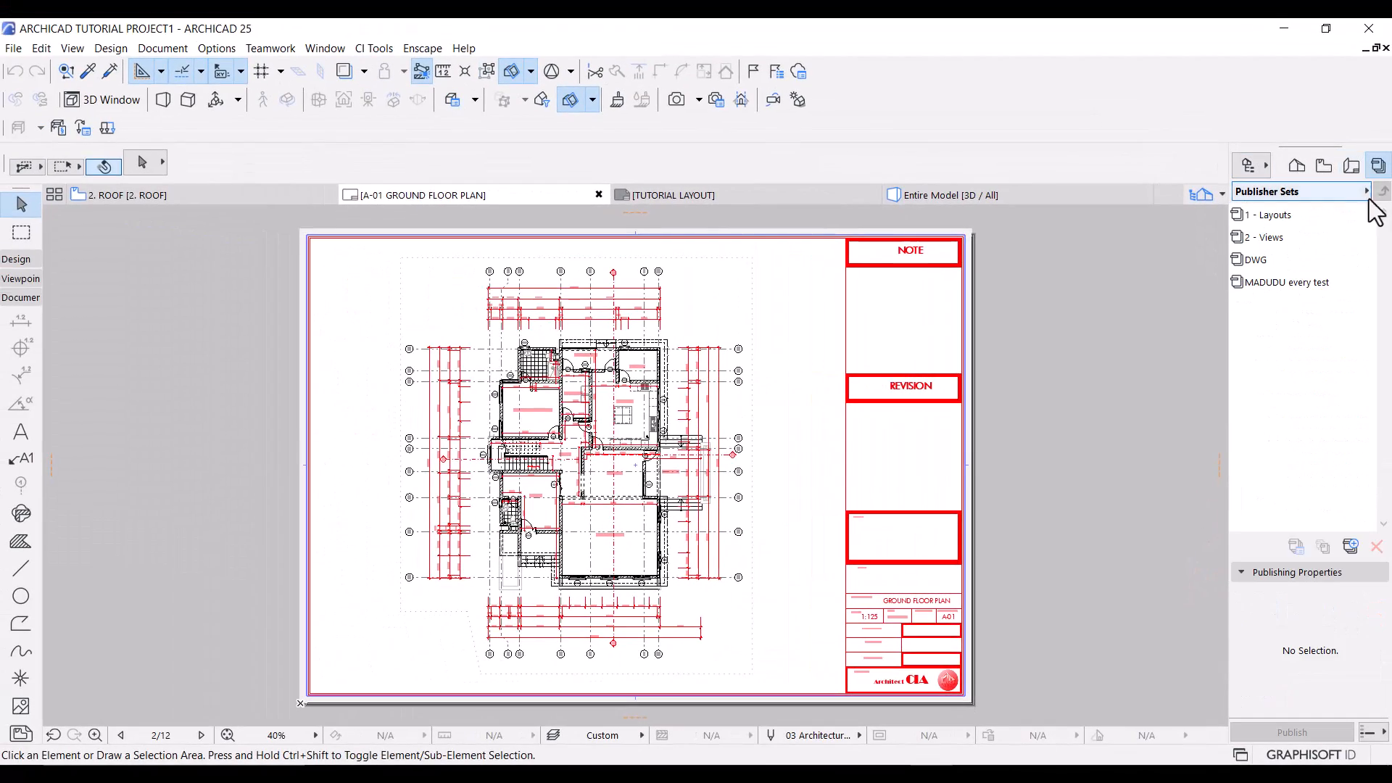
{"action": "double_click", "coordinate": [1276, 216]}
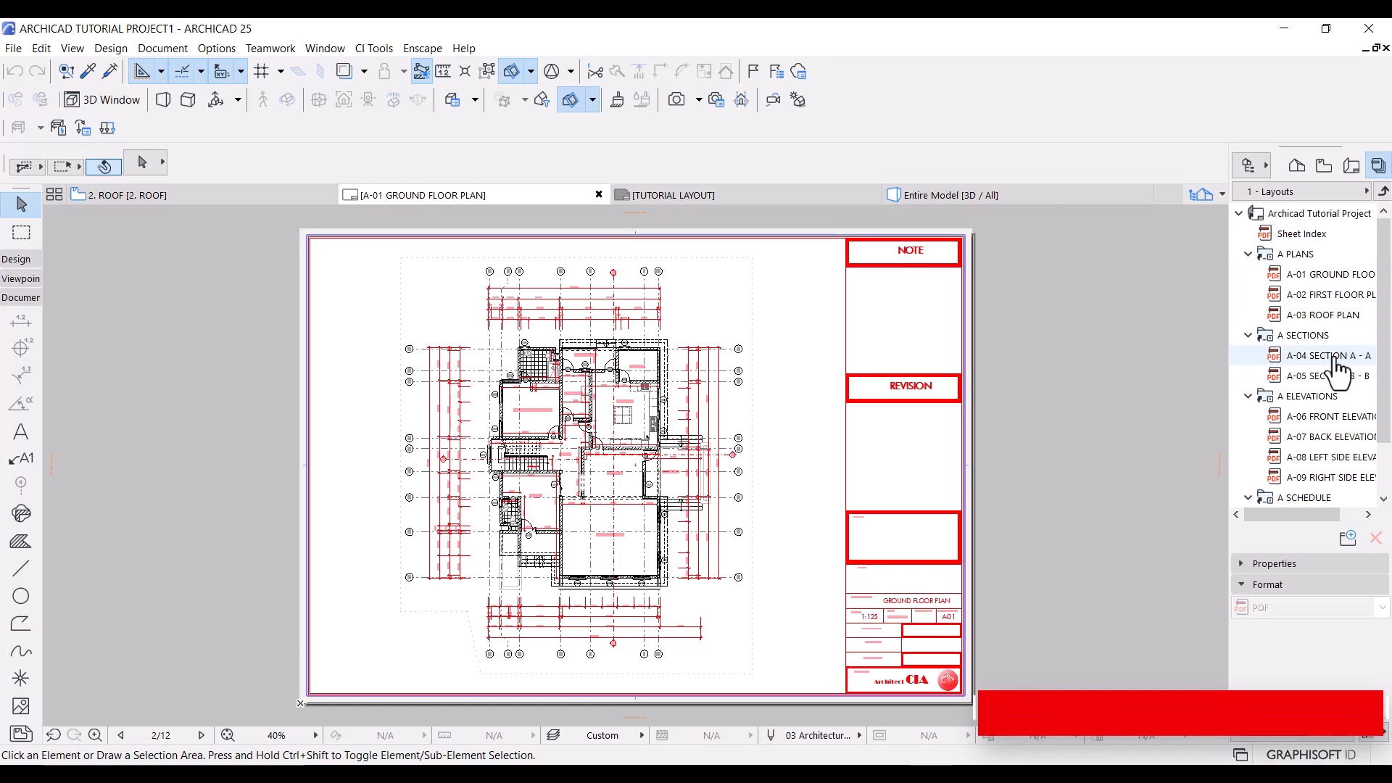
{"action": "left_click", "coordinate": [1239, 215]}
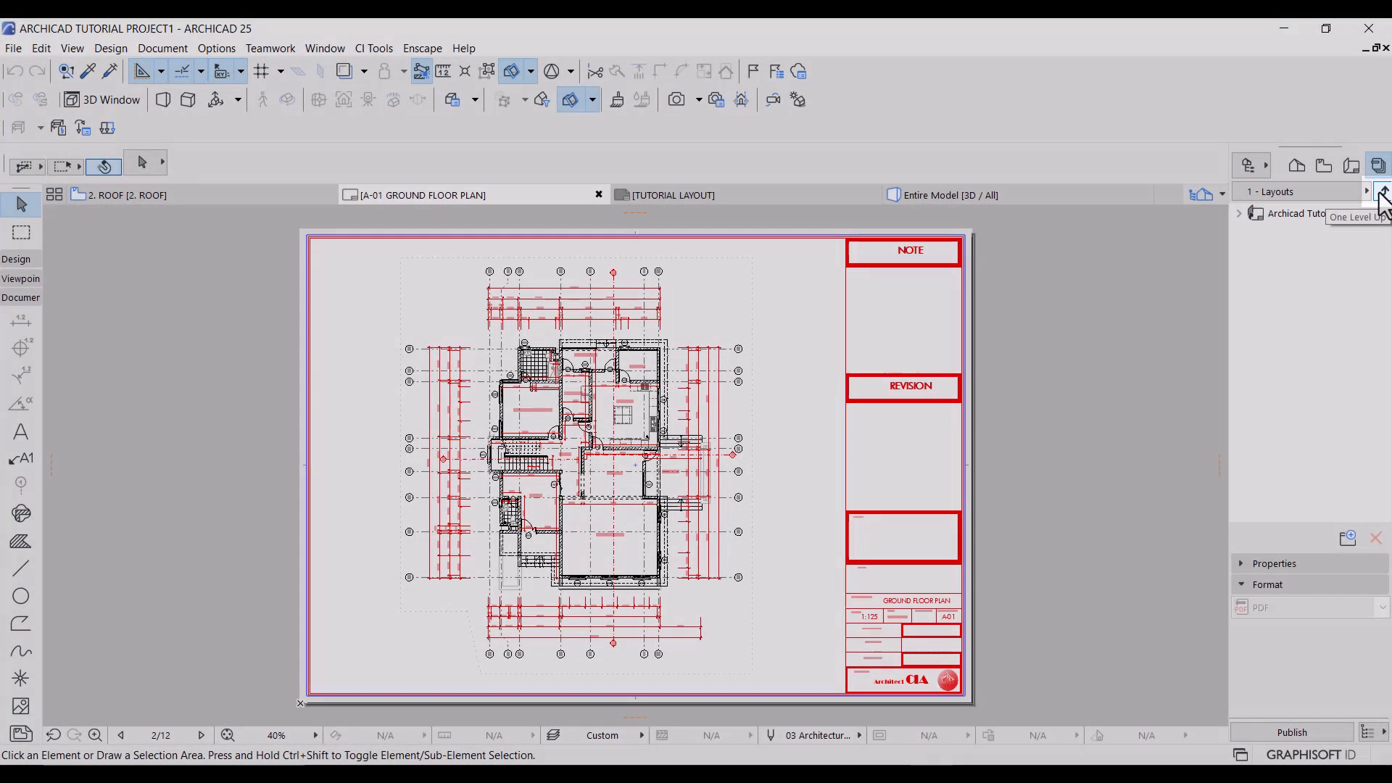
{"action": "left_click", "coordinate": [1382, 192]}
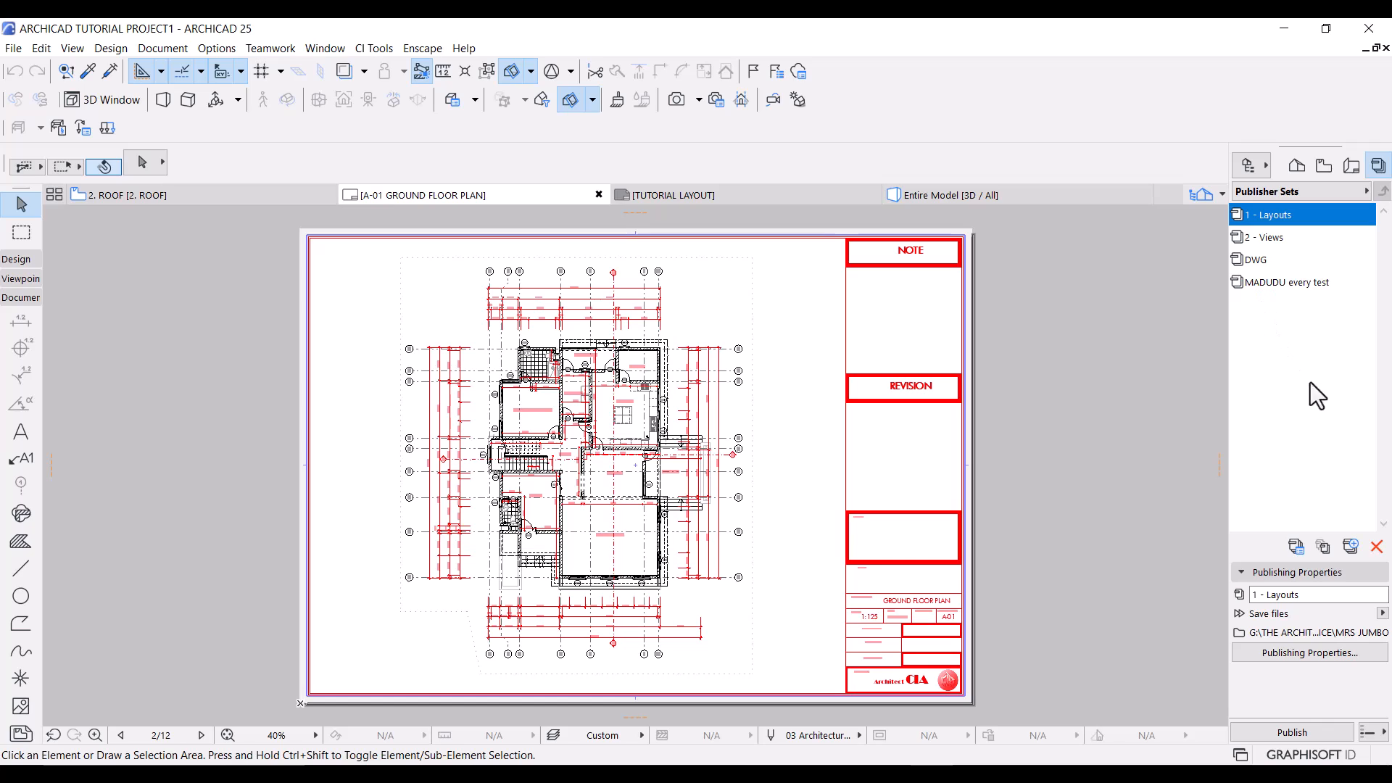
Create a new publisher set named TUTORIAL PROJECT and open it.
{"action": "left_click", "coordinate": [1351, 548]}
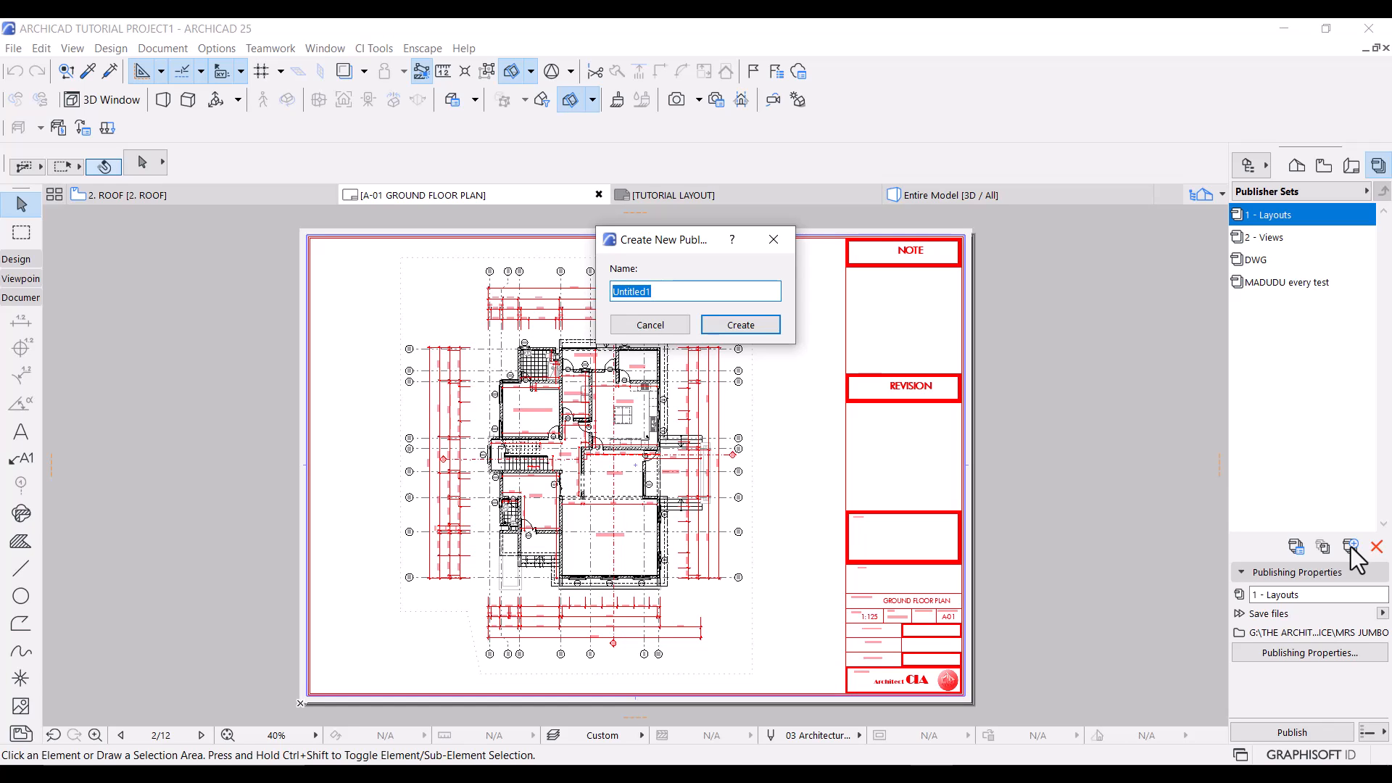
{"action": "type", "text": "TUTORIAL PROJECT"}
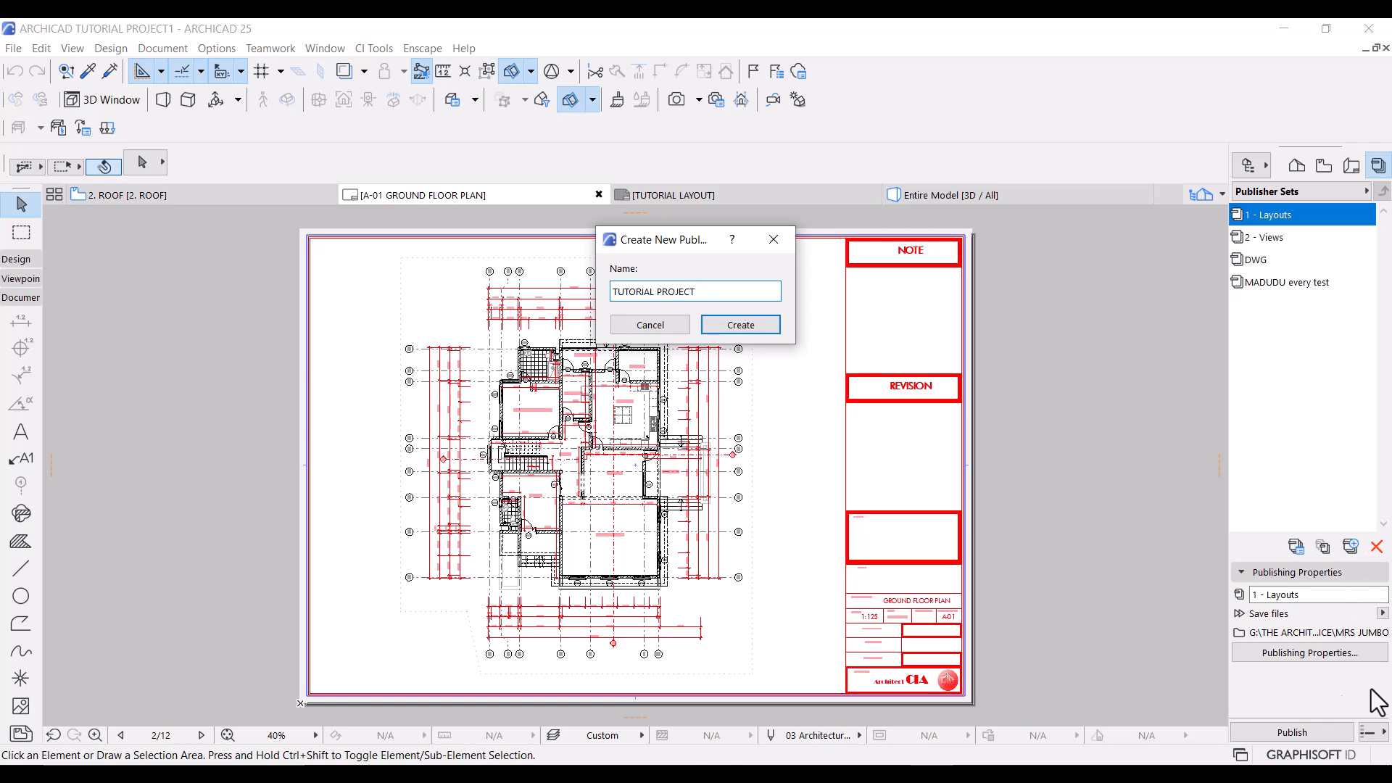
{"action": "left_click", "coordinate": [736, 328]}
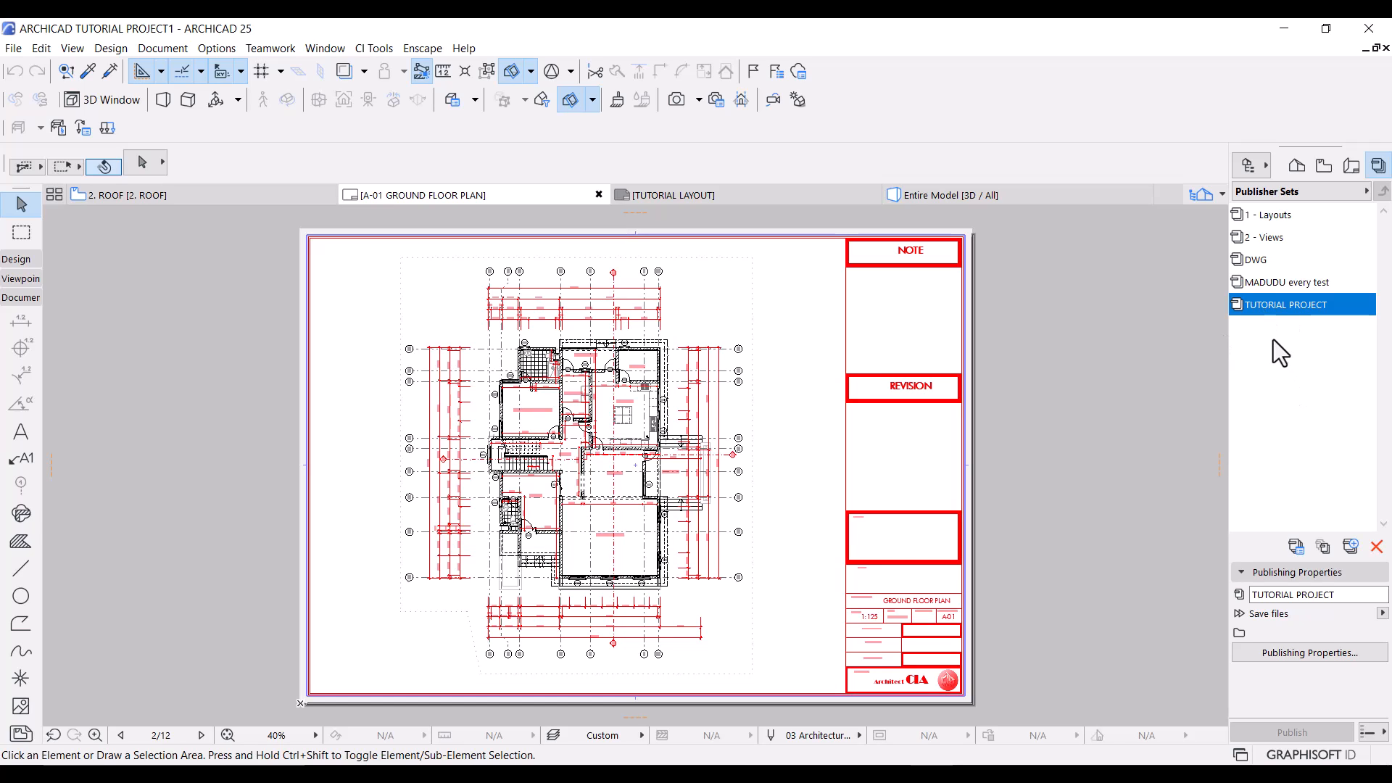
{"action": "double_click", "coordinate": [1270, 309]}
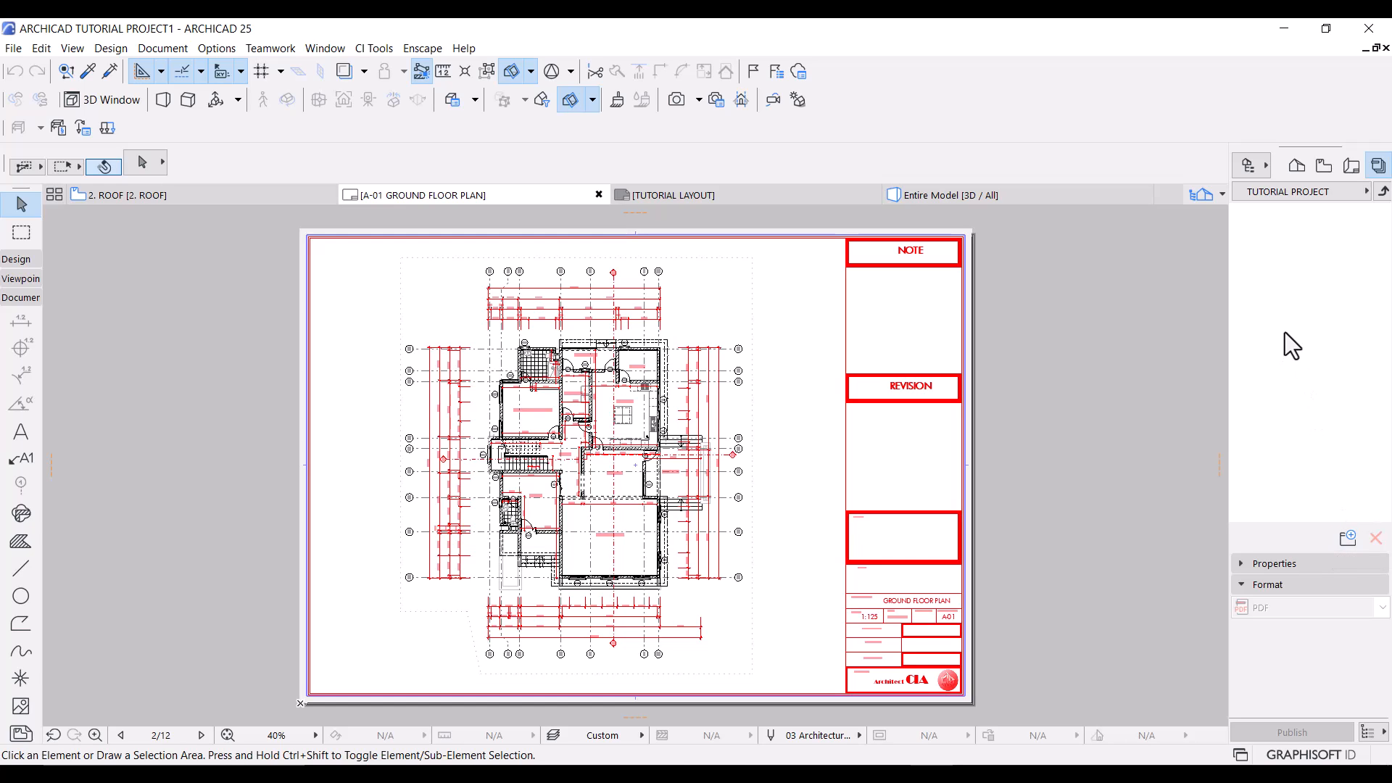
Add a new folder named DRAWINGS to the TUTORIAL PROJECT publisher set.
{"action": "left_click", "coordinate": [1347, 536]}
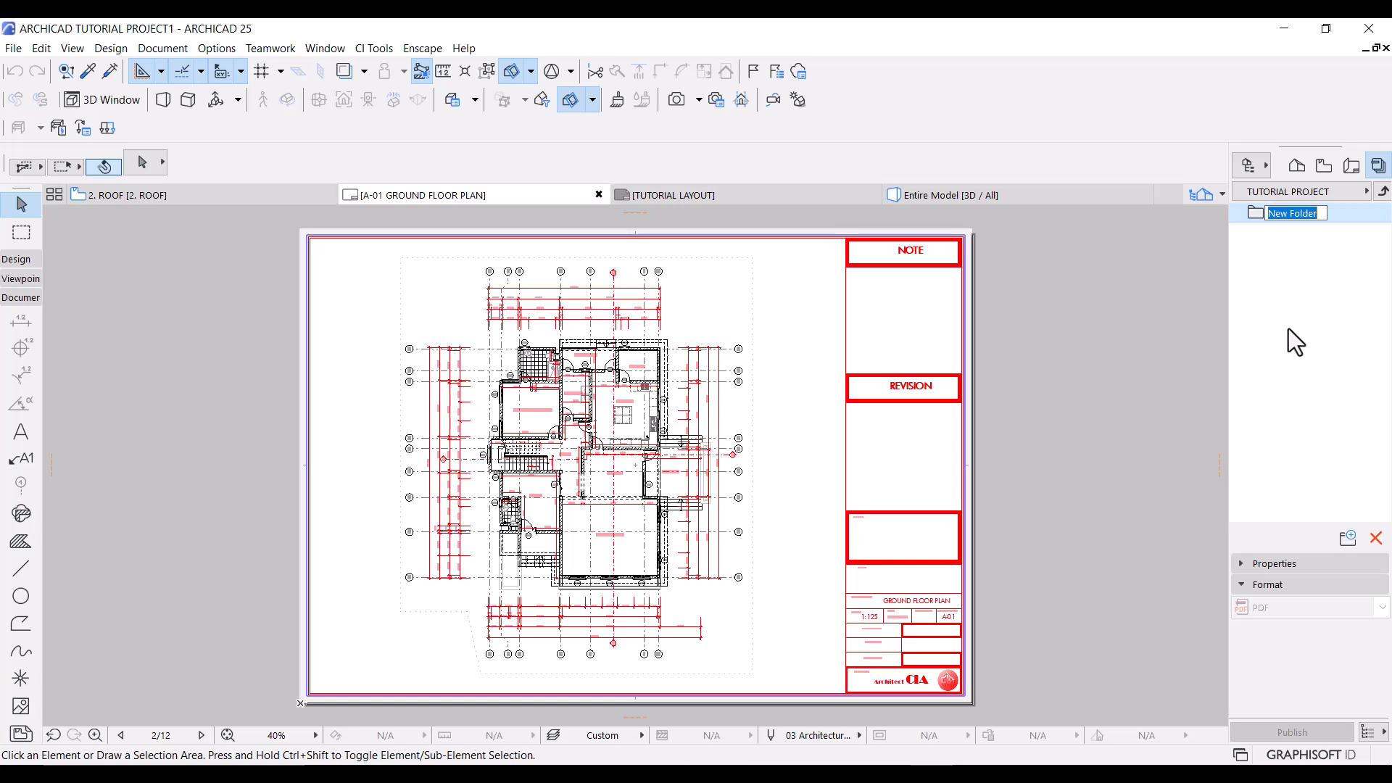
{"action": "type", "text": "DAWINGS"}
{"action": "key", "text": "Left"}
{"action": "key", "text": "Left"}
{"action": "key", "text": "Left"}
{"action": "key", "text": "Left"}
{"action": "key", "text": "Left"}
{"action": "type", "text": "R"}
{"action": "key", "text": "Return"}
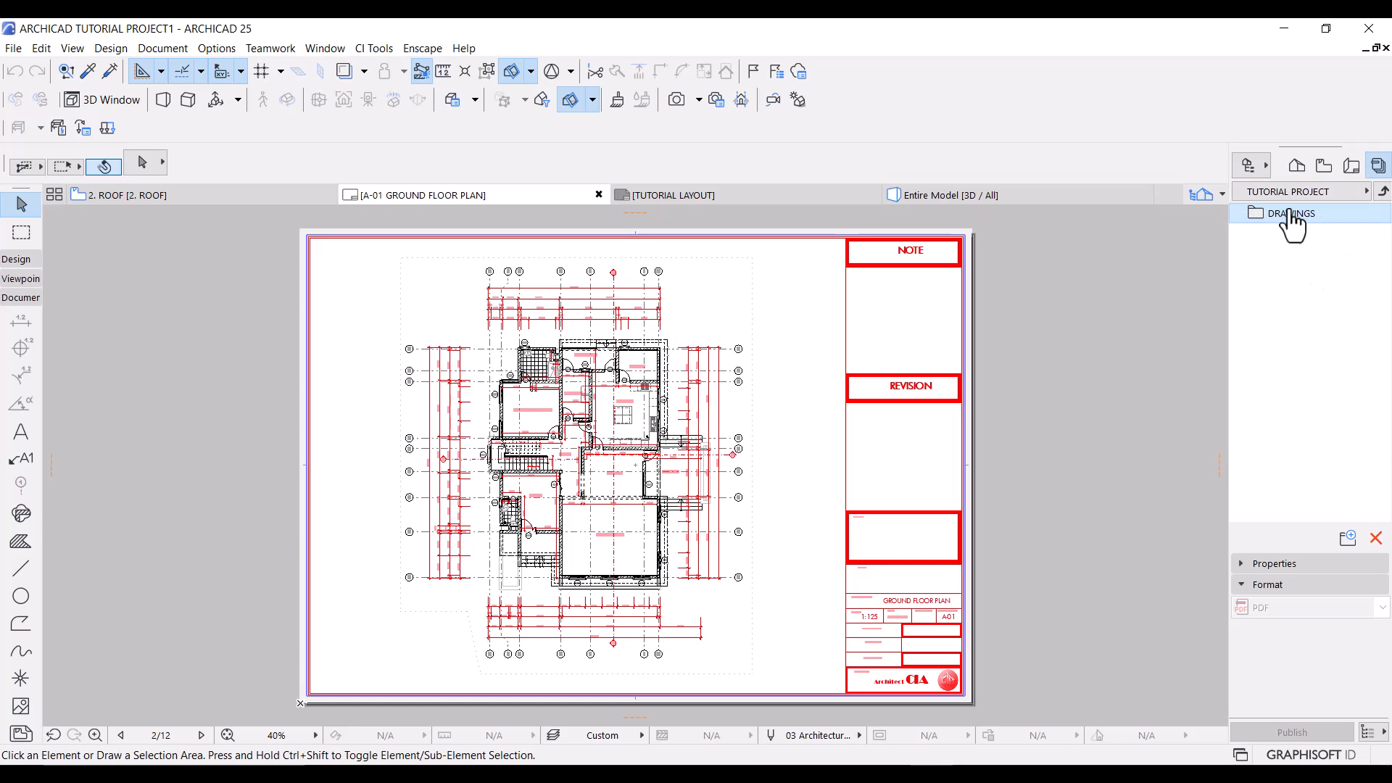
{"action": "left_click", "coordinate": [1240, 214]}
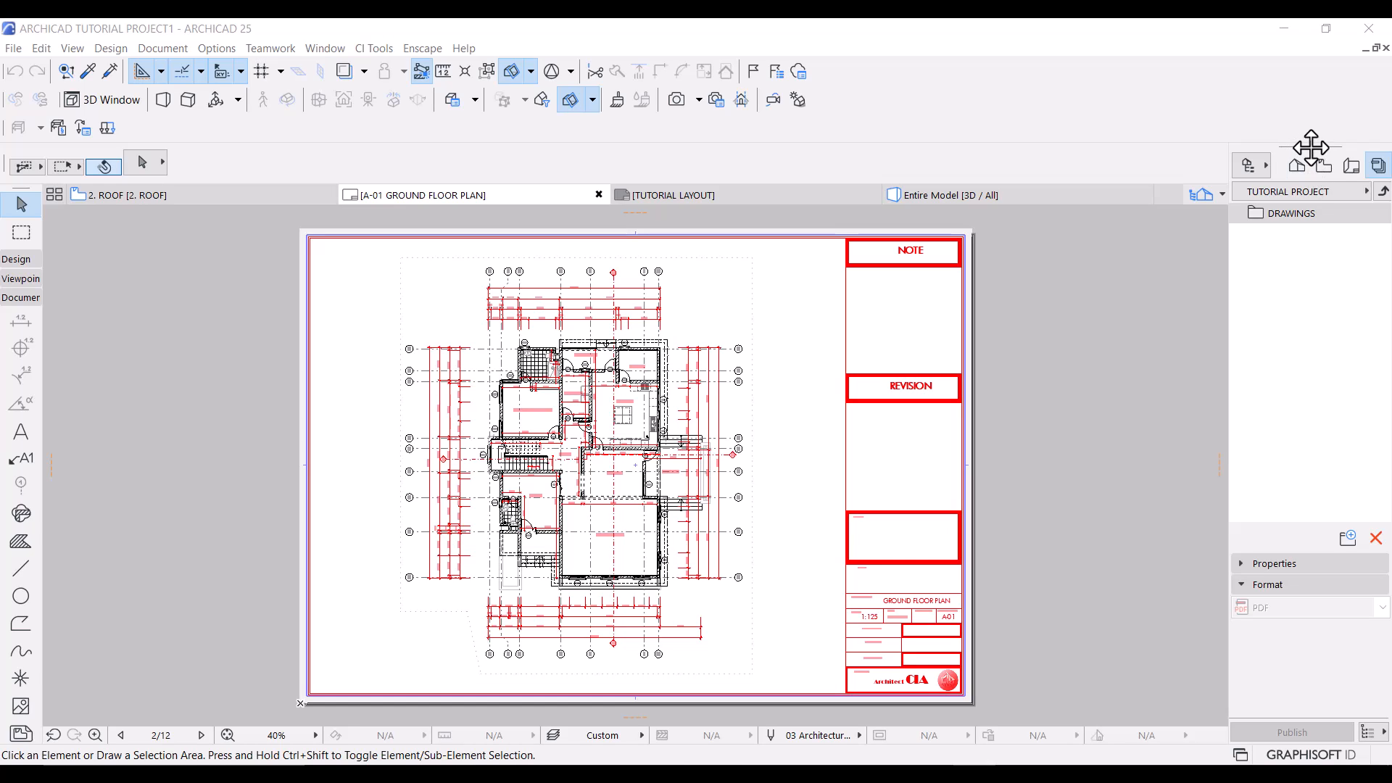
Close the Navigator palette, show the Organizer instead, and dock it beside the drawing area.
{"action": "left_click_drag", "start_coordinate": [1312, 147], "coordinate": [1045, 255]}
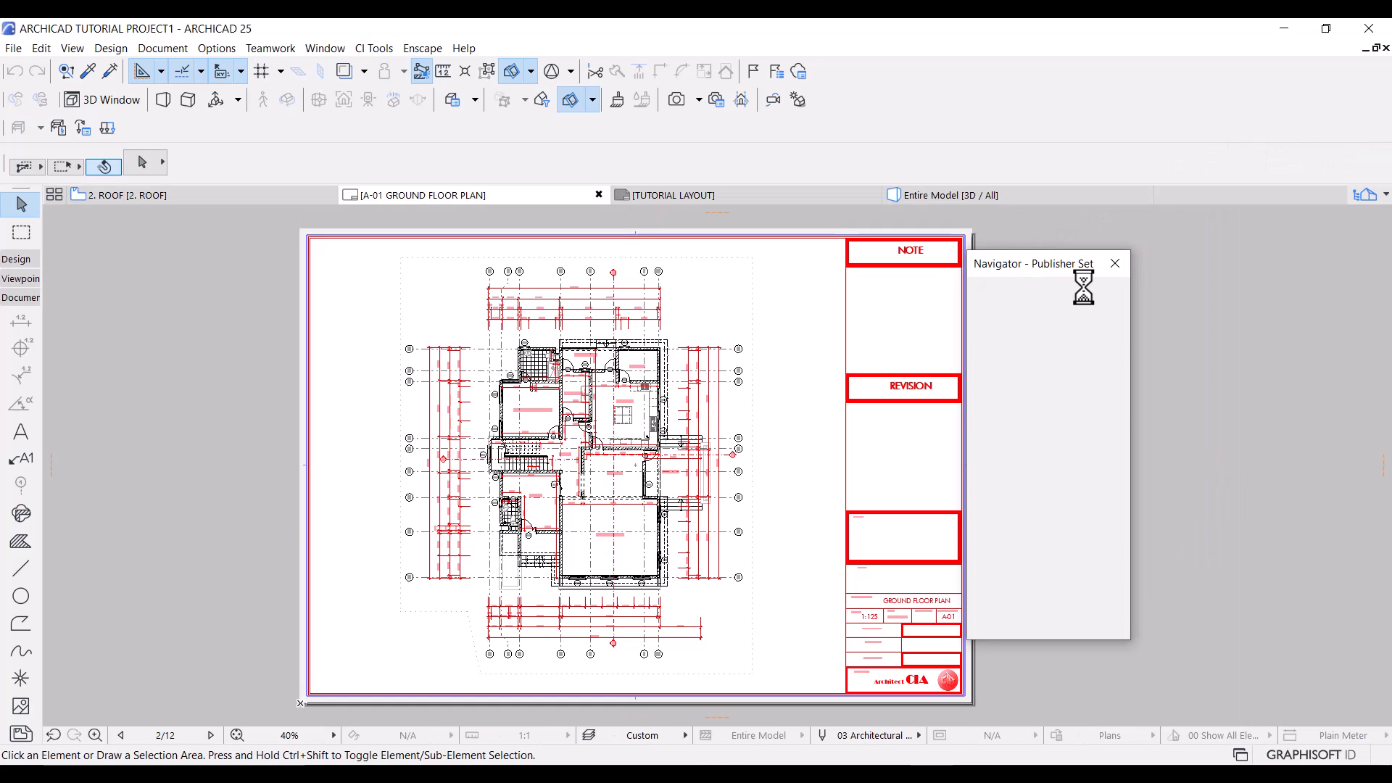
{"action": "left_click", "coordinate": [1117, 263]}
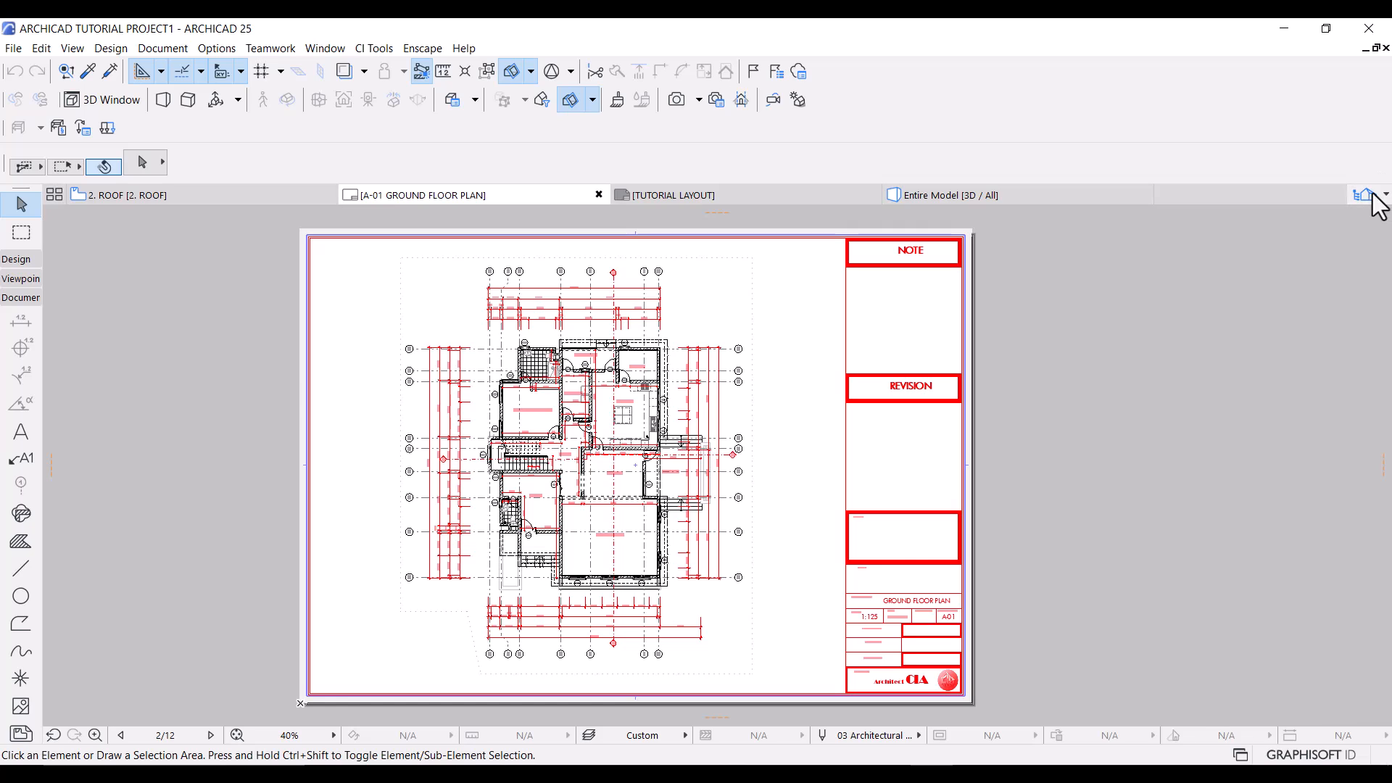
{"action": "left_click", "coordinate": [1368, 195]}
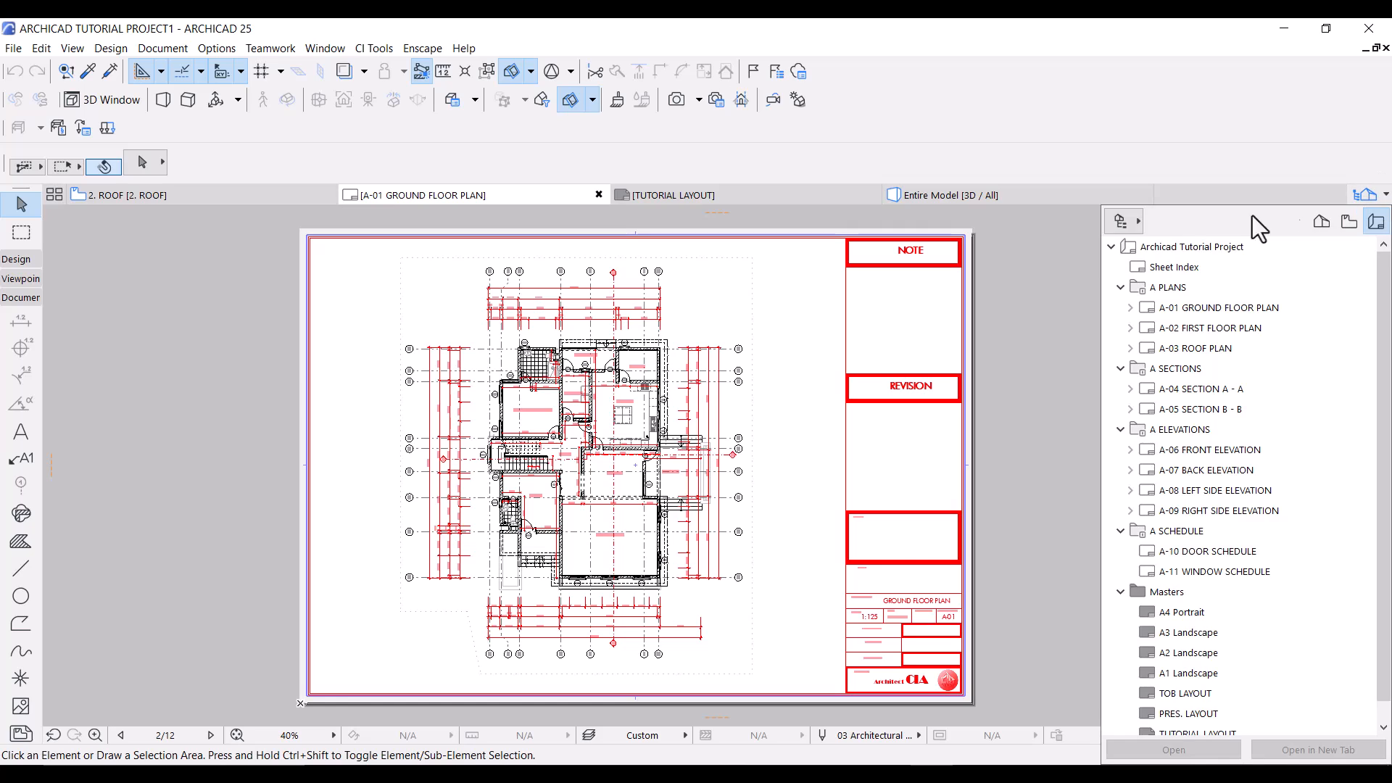
{"action": "left_click", "coordinate": [1126, 224]}
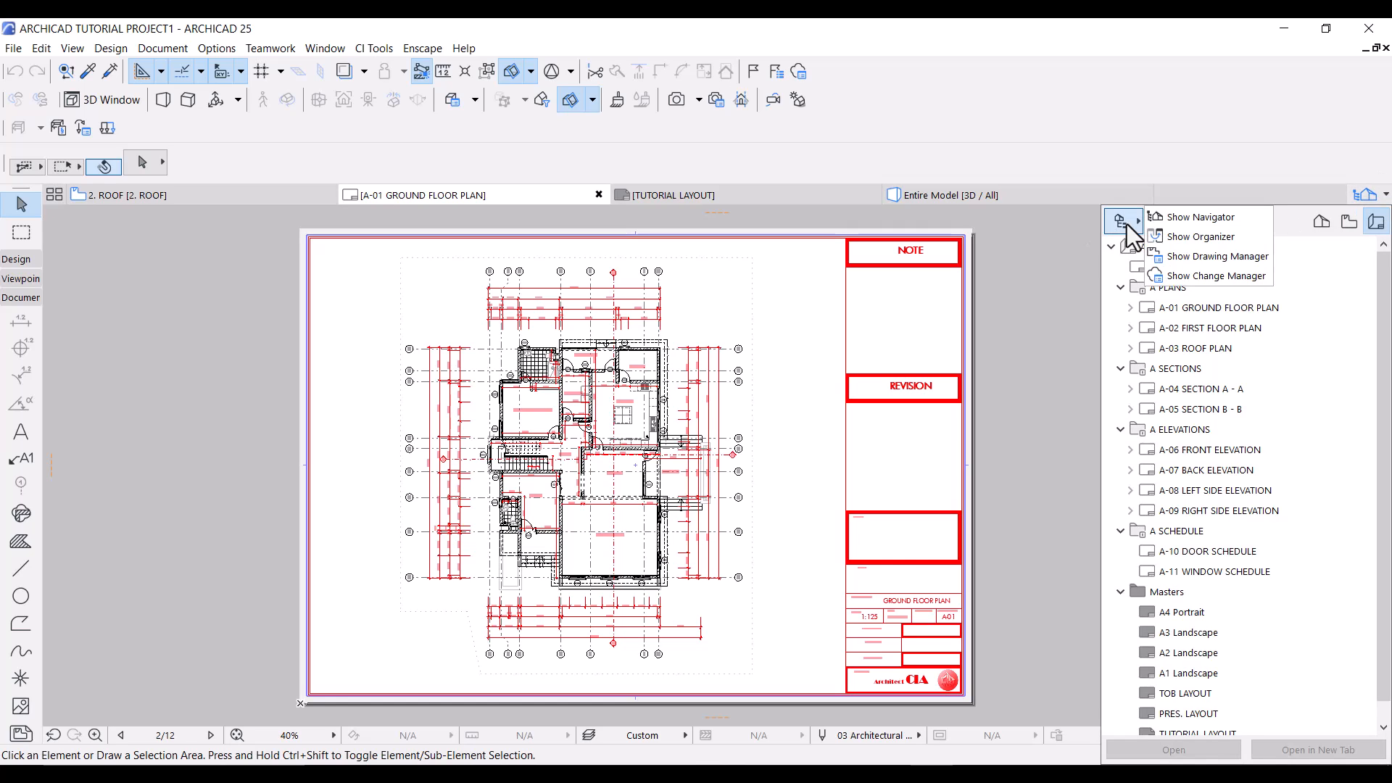
{"action": "left_click", "coordinate": [1172, 238]}
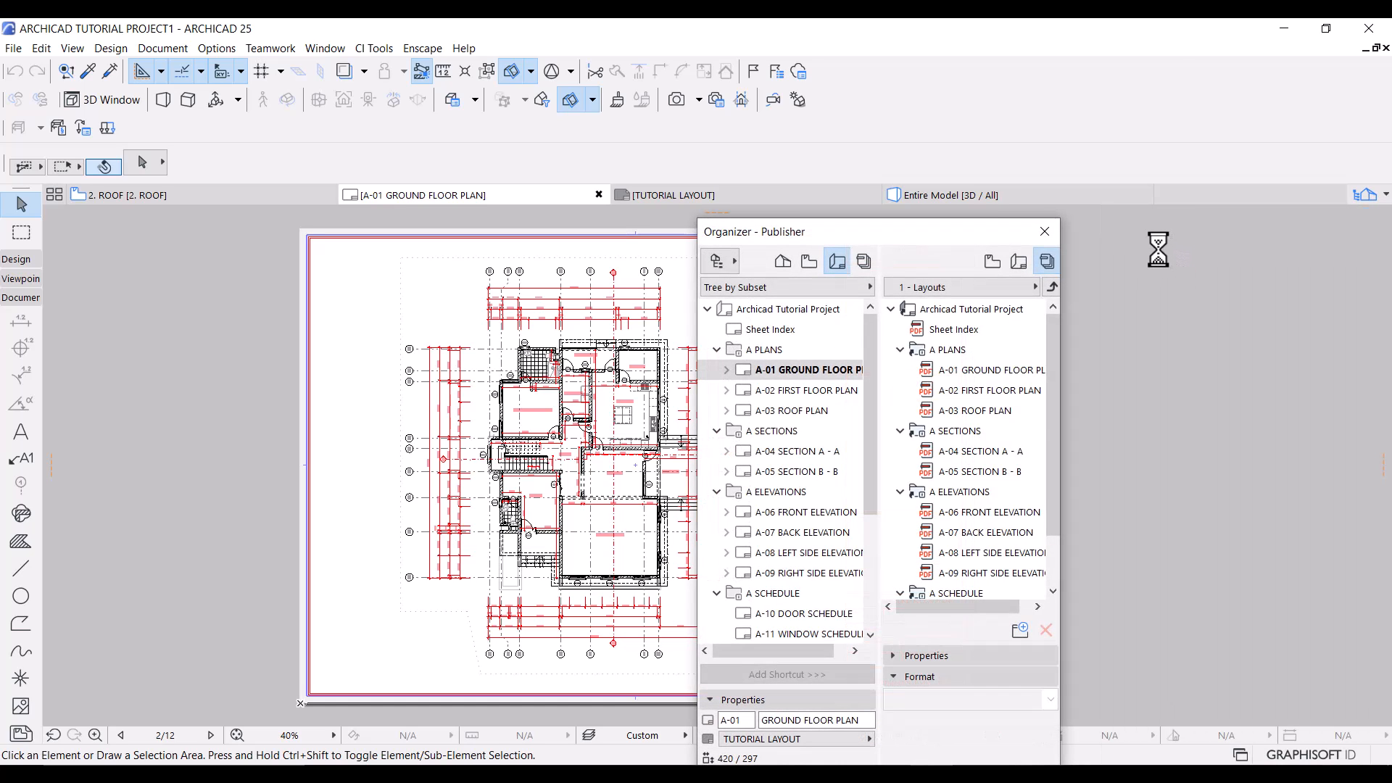
{"action": "left_click_drag", "start_coordinate": [879, 234], "coordinate": [1381, 151]}
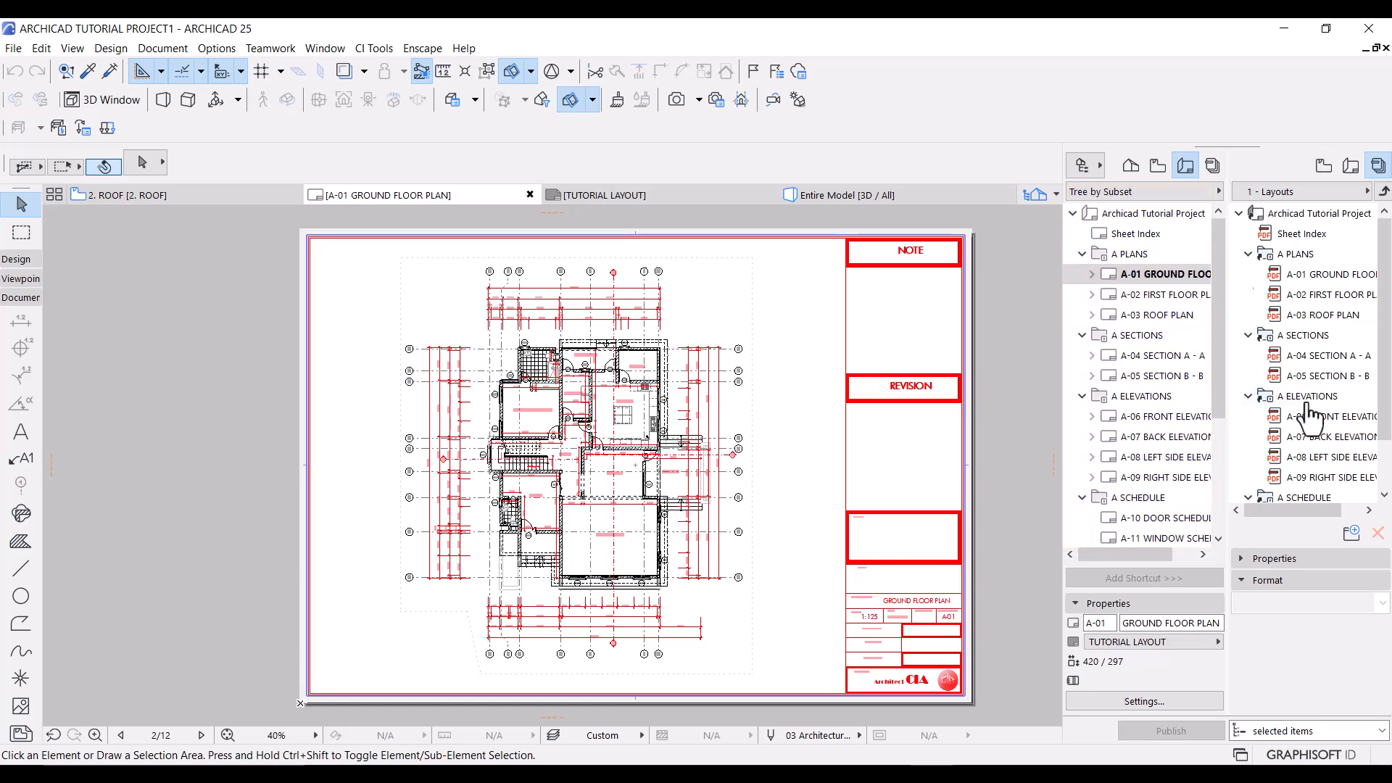
Switch the Organizer's publisher side to the TUTORIAL PROJECT set and add plan layouts A-01 to A-03 to its DRAWINGS folder.
{"action": "left_click", "coordinate": [1280, 191]}
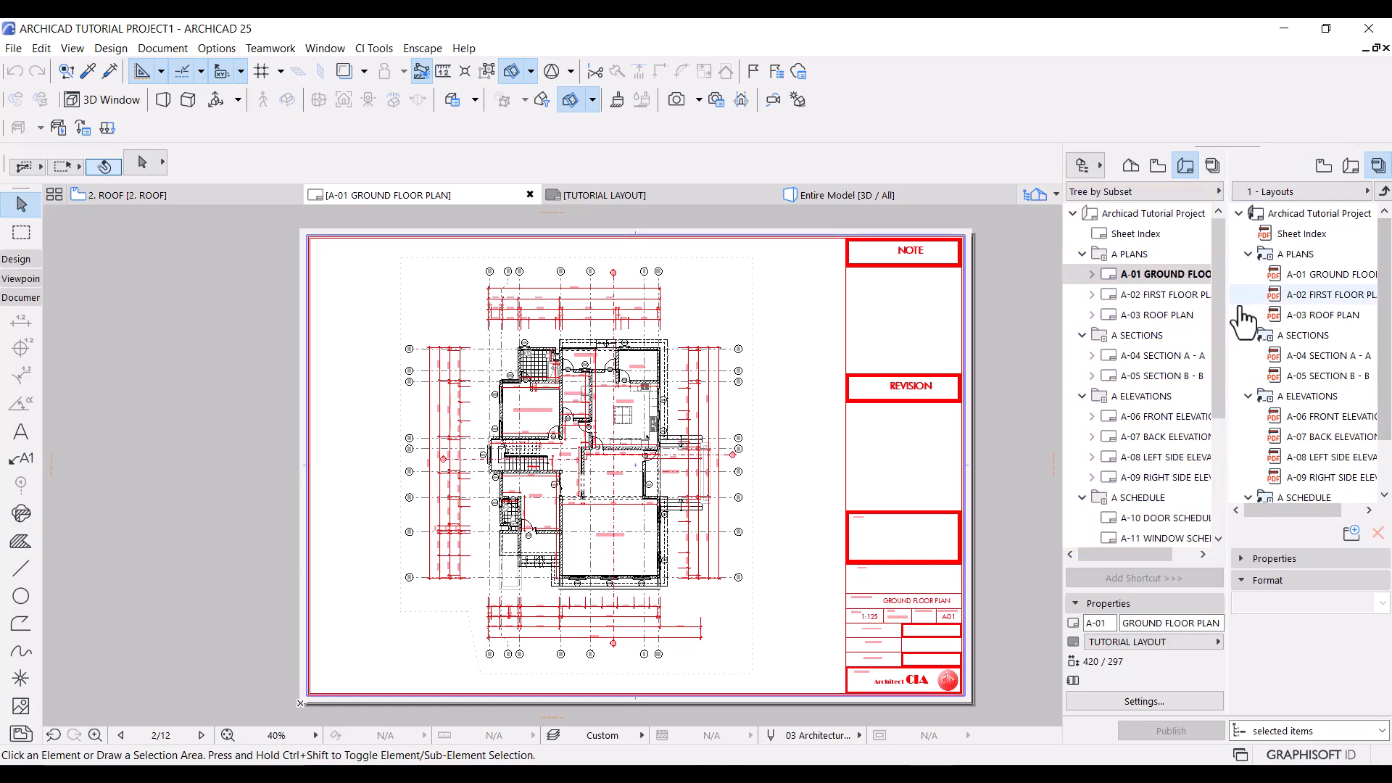
{"action": "left_click", "coordinate": [1297, 213]}
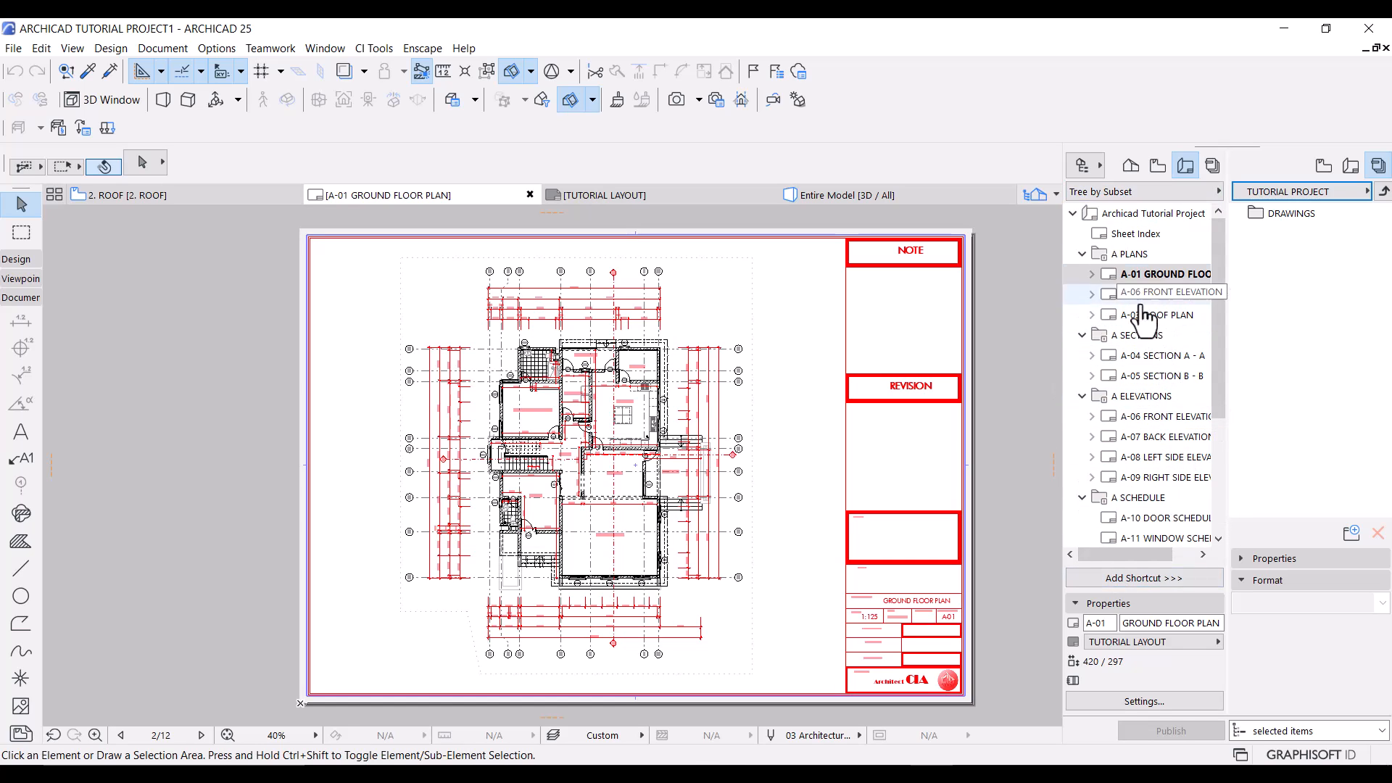
{"action": "double_click", "coordinate": [1098, 255]}
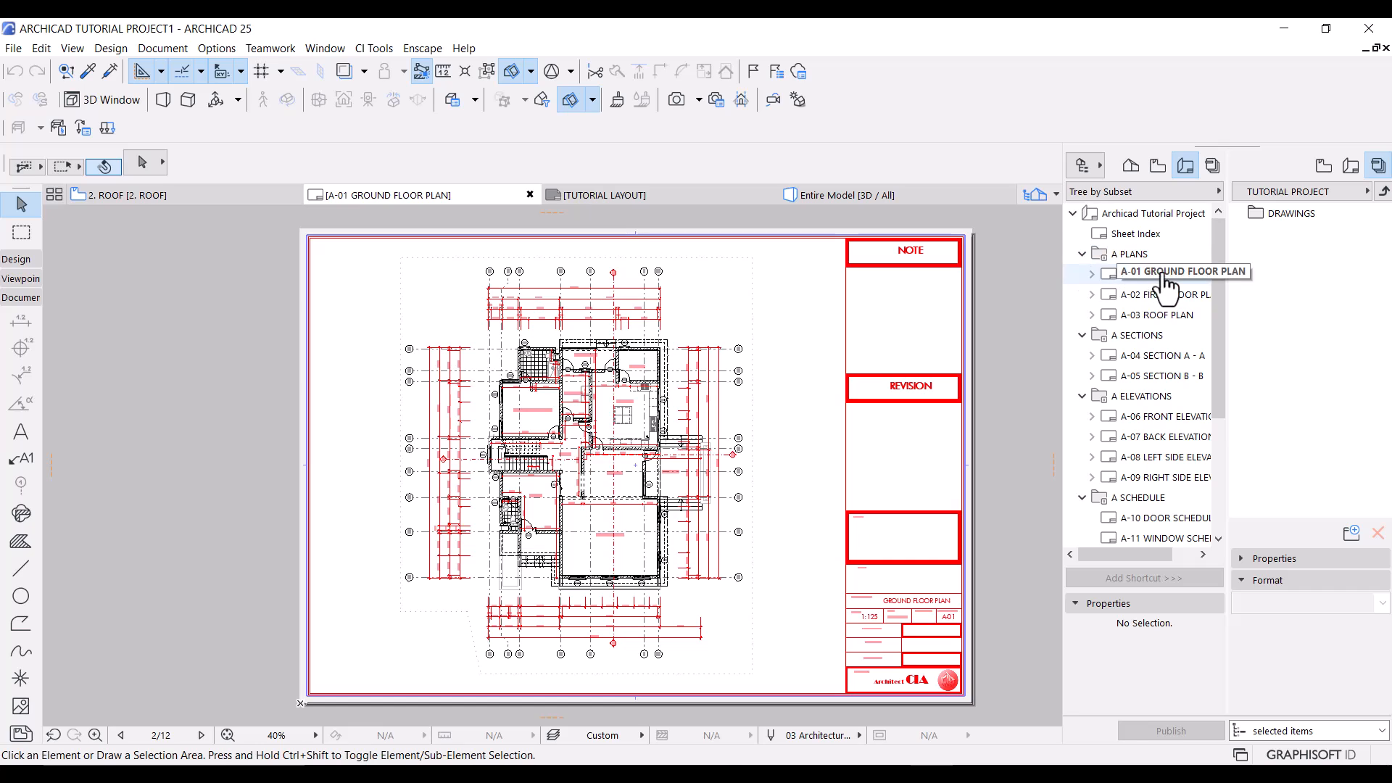
{"action": "left_click", "coordinate": [1163, 276]}
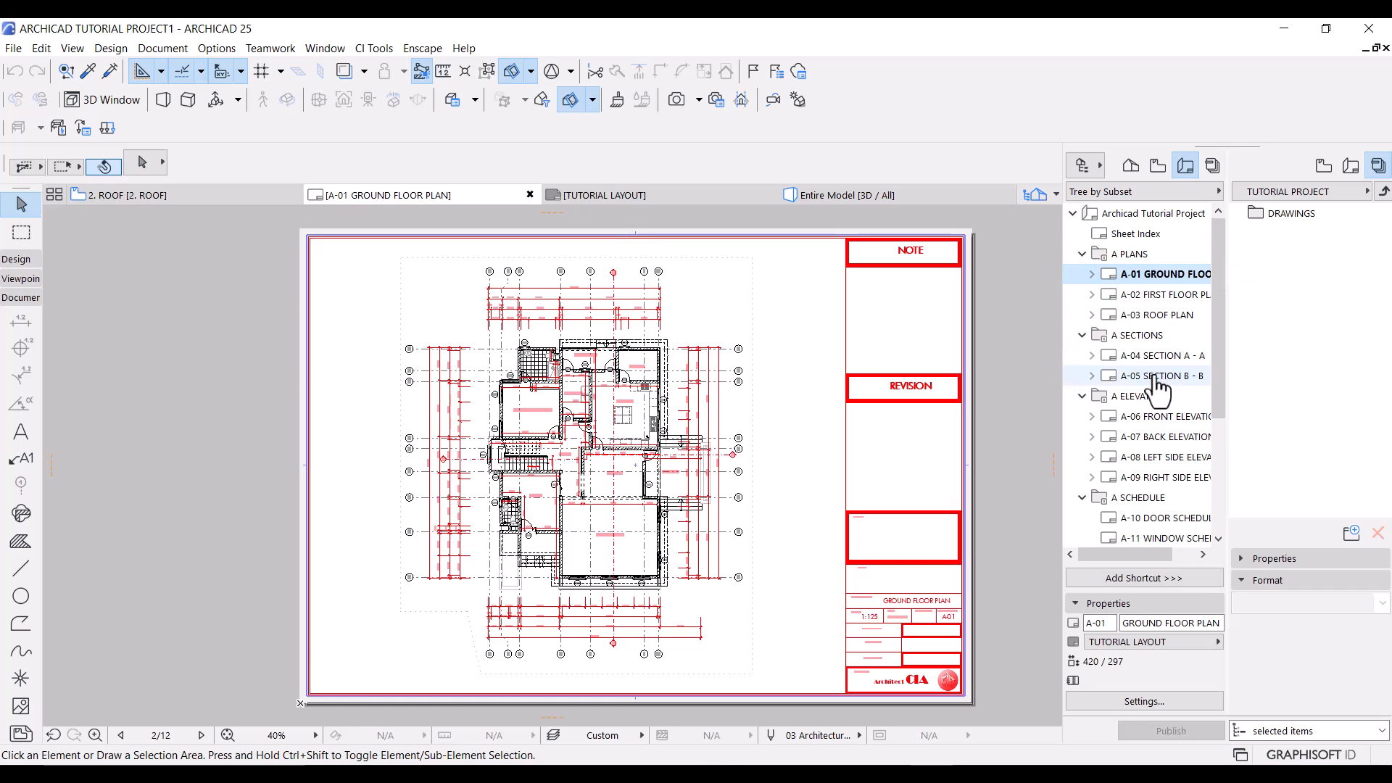
{"action": "left_click", "coordinate": [1149, 319], "text": "shift"}
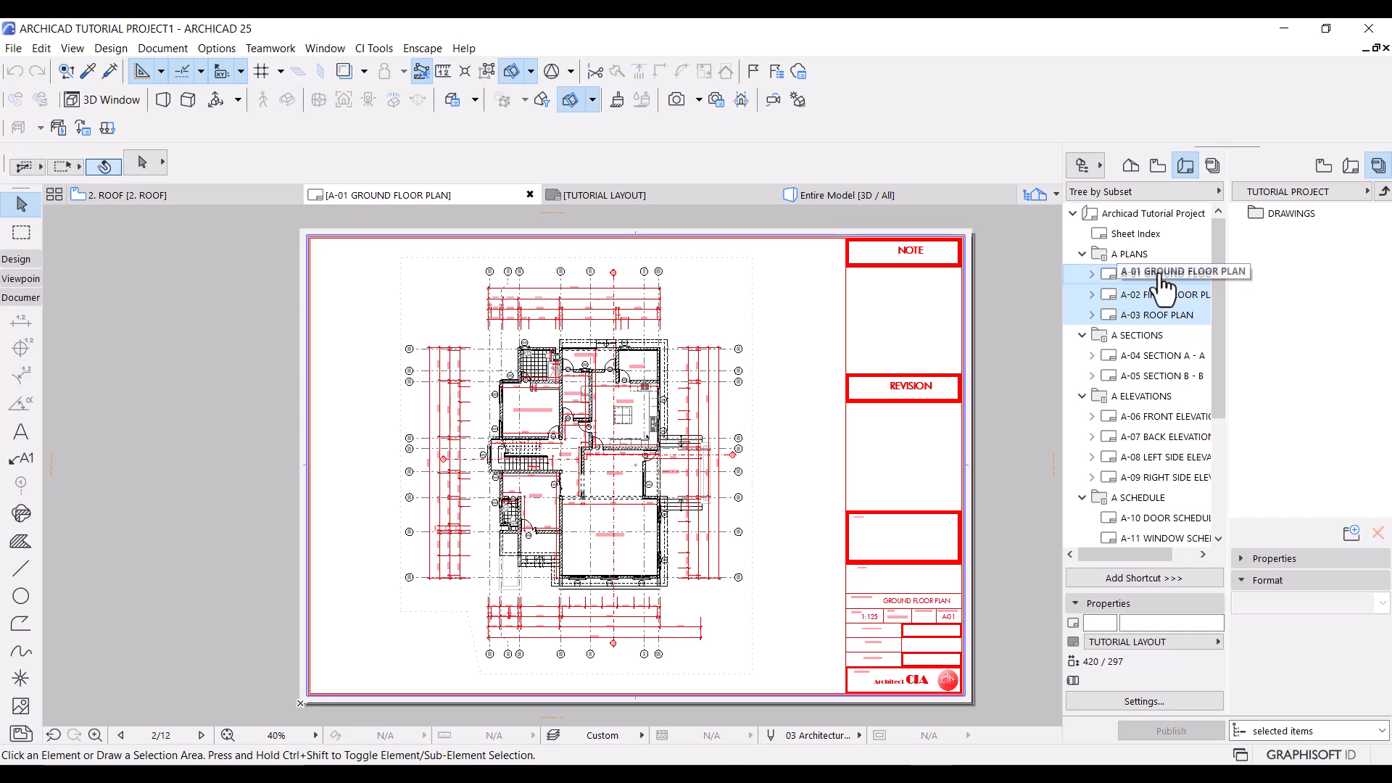
{"action": "left_click_drag", "start_coordinate": [1149, 286], "coordinate": [1288, 211]}
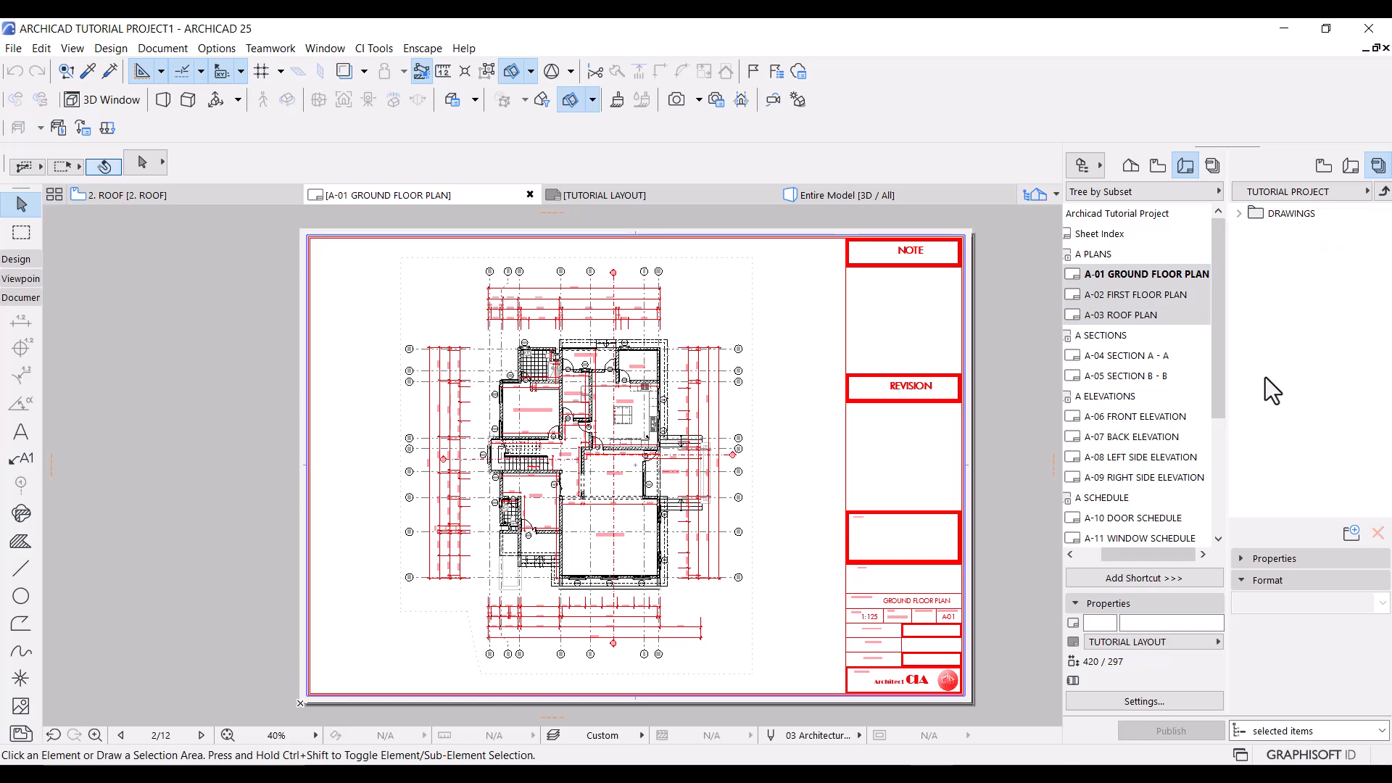
{"action": "left_click", "coordinate": [1237, 214]}
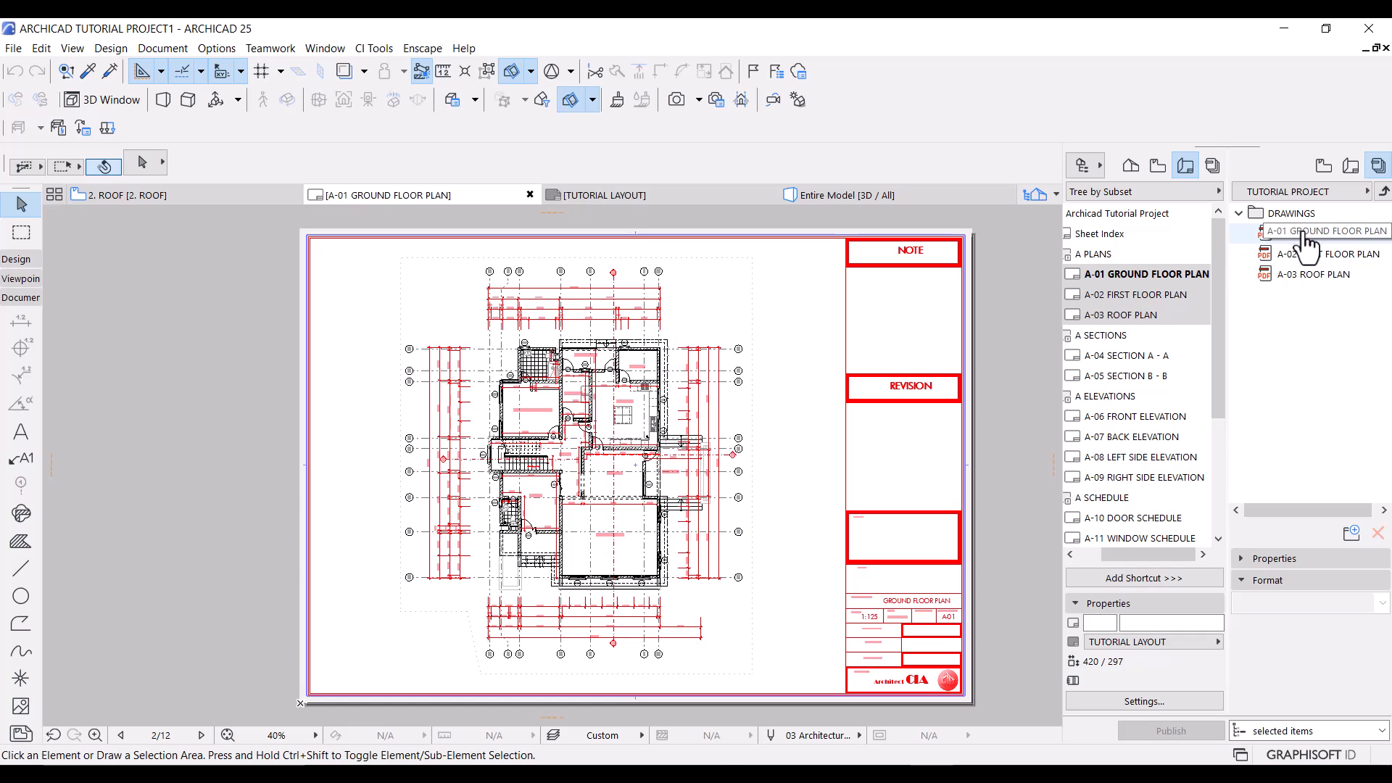
Add the section layouts A-04 SECTION A - A and A-05 SECTION B - B to the DRAWINGS folder.
{"action": "left_click_drag", "start_coordinate": [1160, 555], "coordinate": [1136, 555]}
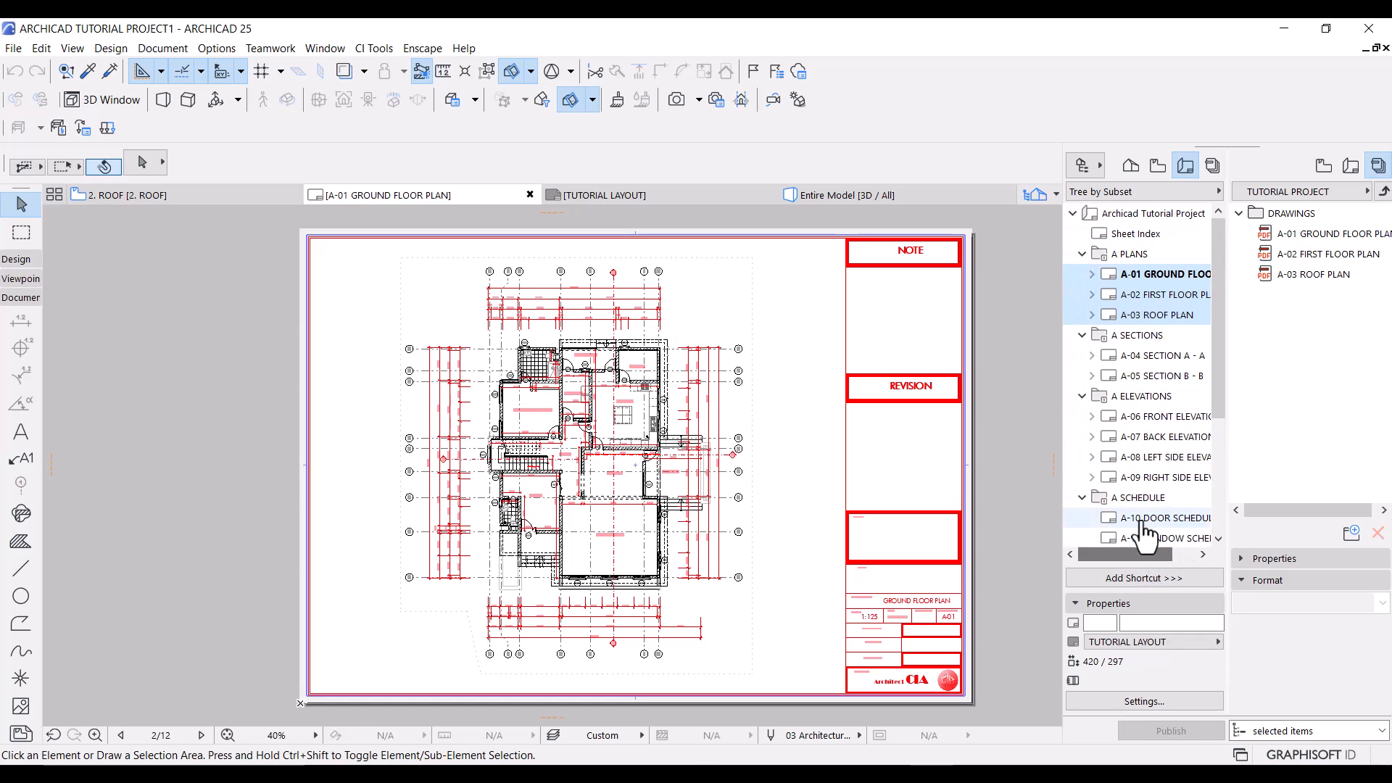
{"action": "left_click", "coordinate": [1155, 355]}
{"action": "left_click", "coordinate": [1154, 376], "text": "shift"}
{"action": "left_click_drag", "start_coordinate": [1148, 357], "coordinate": [1283, 239]}
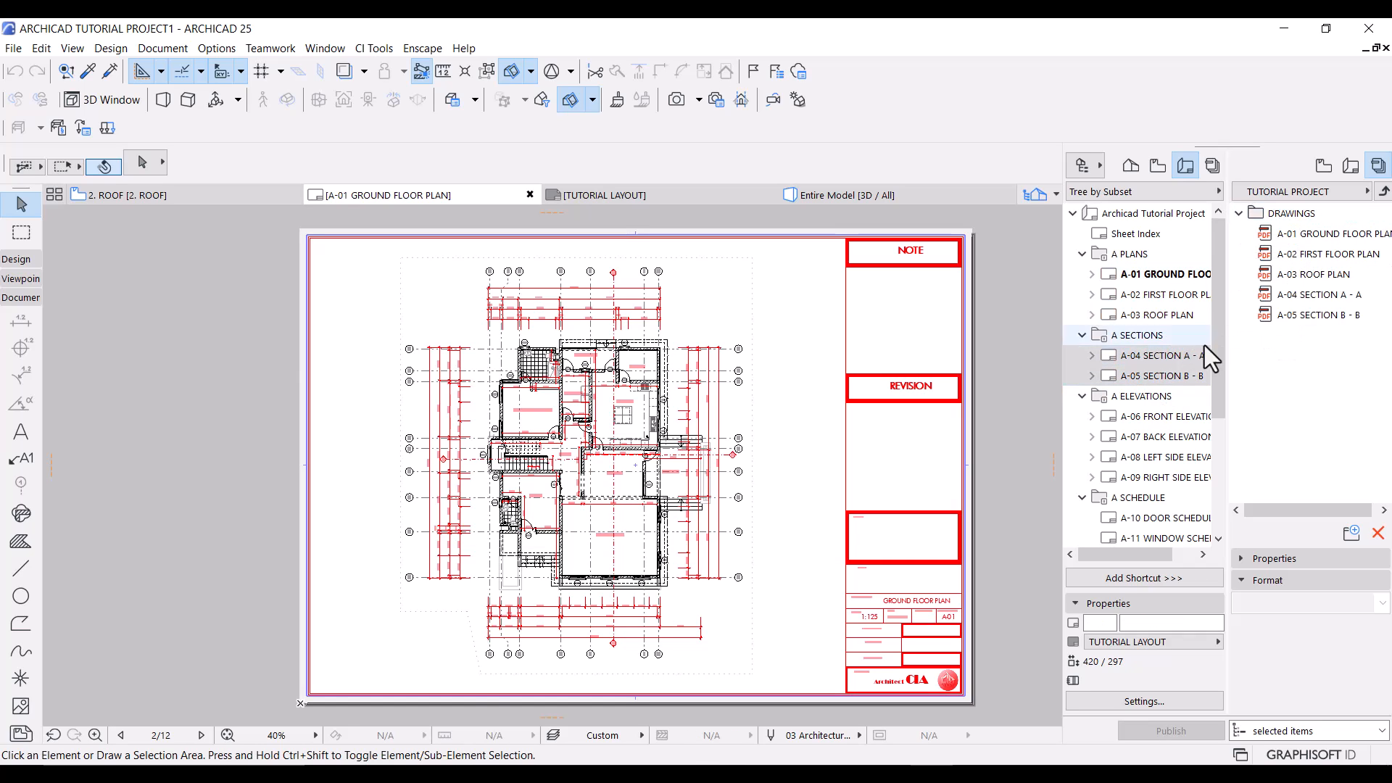
Add the four elevation layouts A-06 to A-09 to the DRAWINGS folder.
{"action": "left_click", "coordinate": [1138, 418]}
{"action": "left_click", "coordinate": [1160, 480], "text": "shift"}
{"action": "left_click_drag", "start_coordinate": [1149, 418], "coordinate": [1298, 211]}
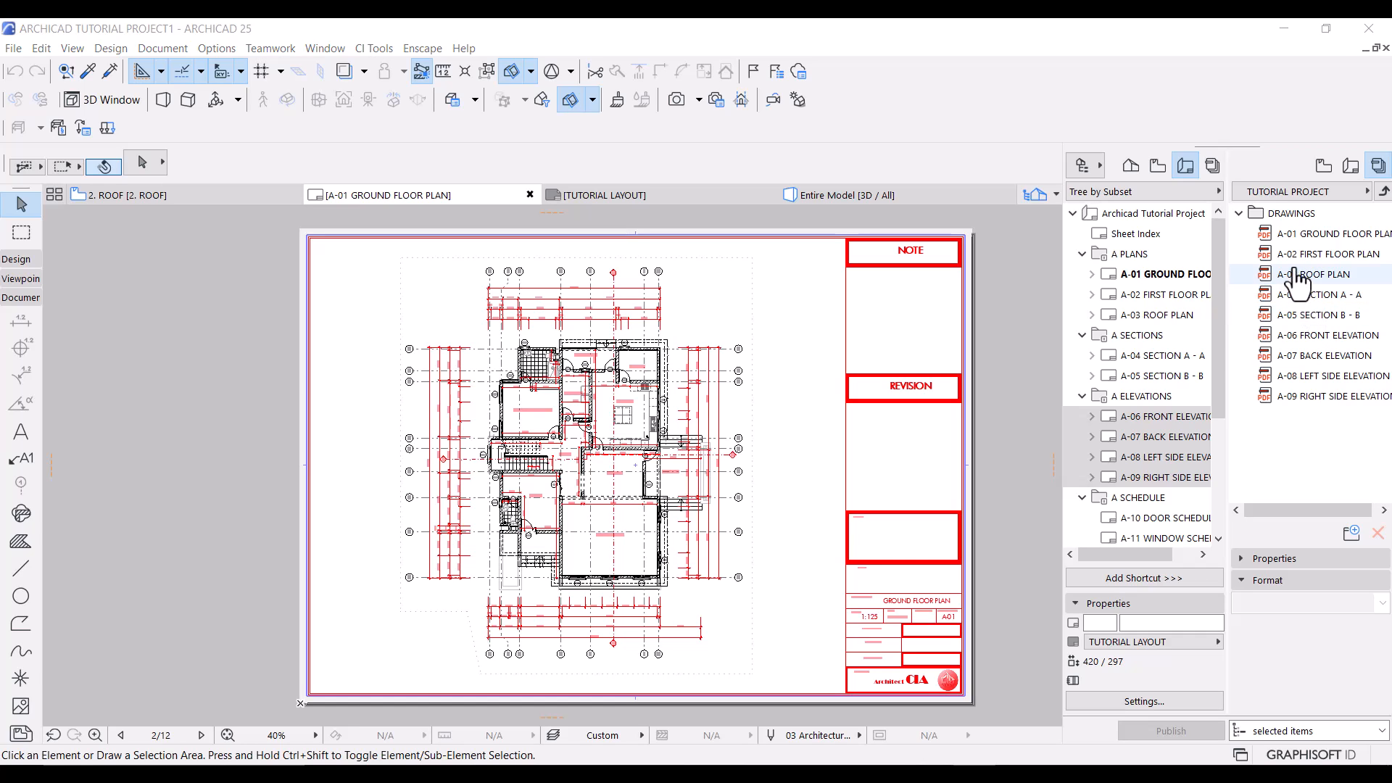
Open the publishing properties from the DRAWINGS folder and choose Save files as the publishing method.
{"action": "right_click", "coordinate": [1289, 209]}
{"action": "key", "text": "Escape"}
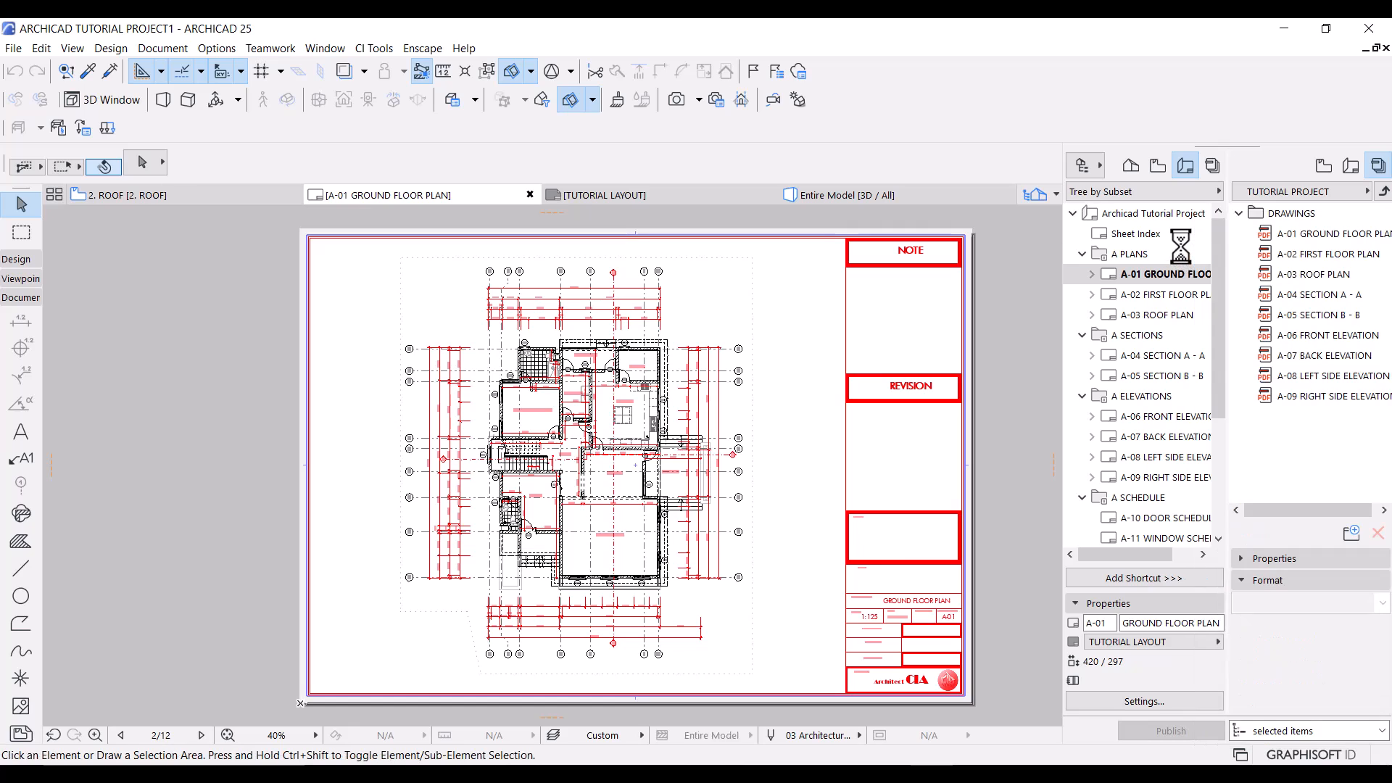
{"action": "right_click", "coordinate": [1299, 222]}
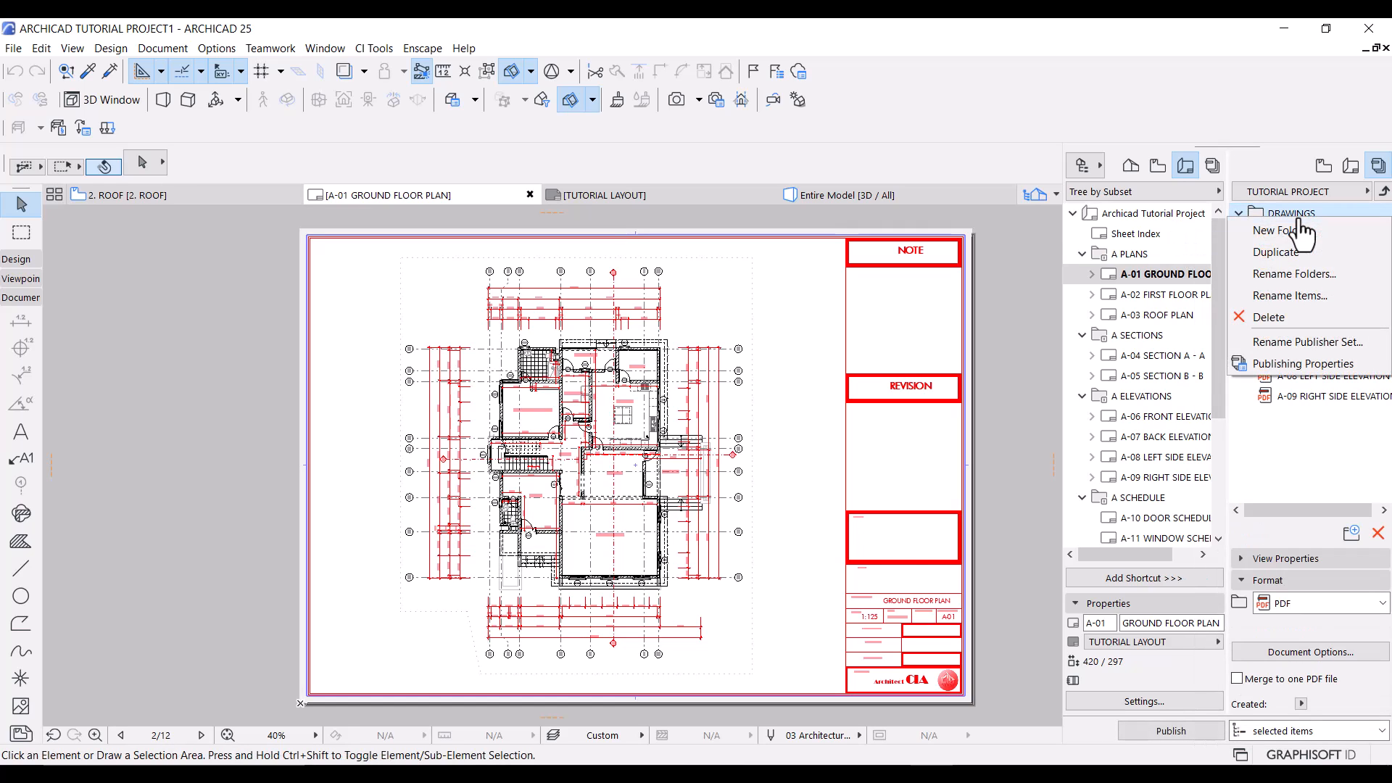
{"action": "left_click", "coordinate": [1303, 363]}
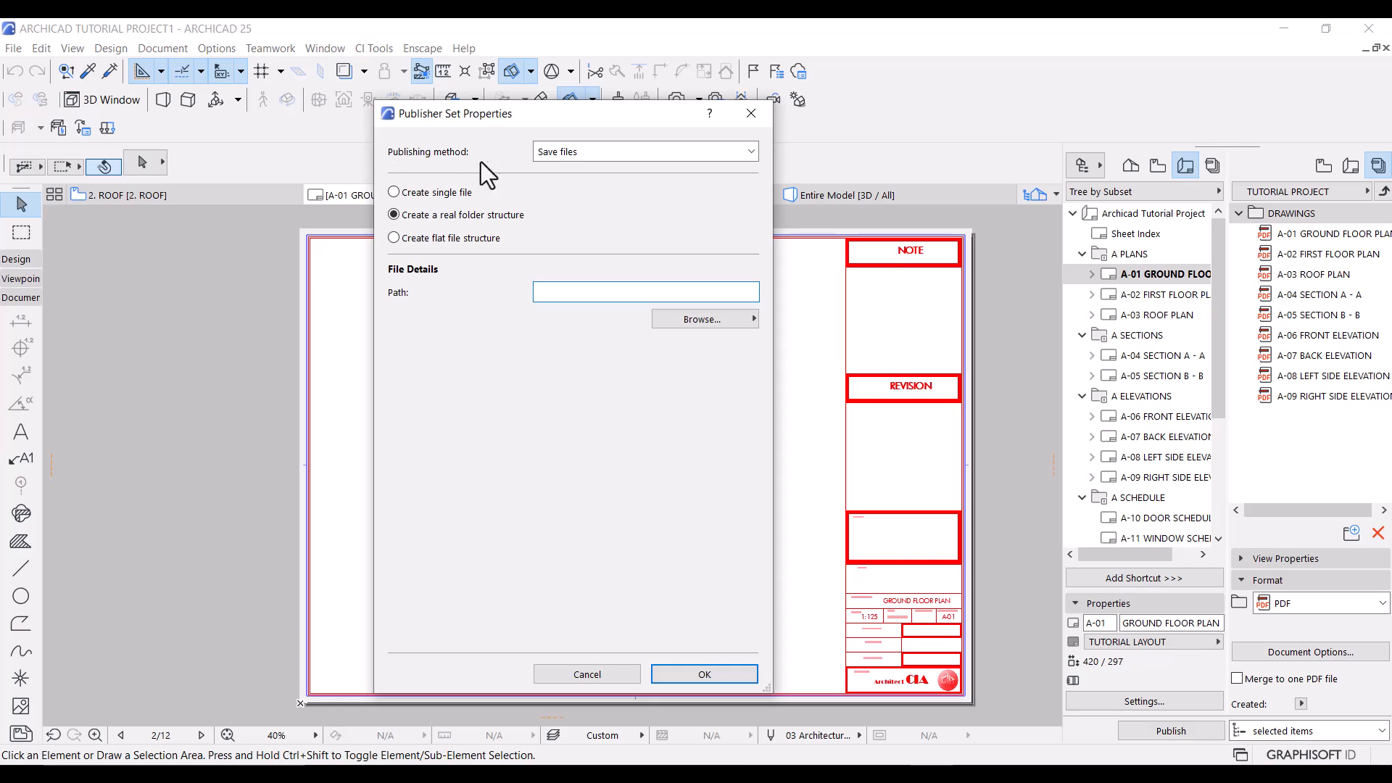
{"action": "left_click", "coordinate": [751, 151]}
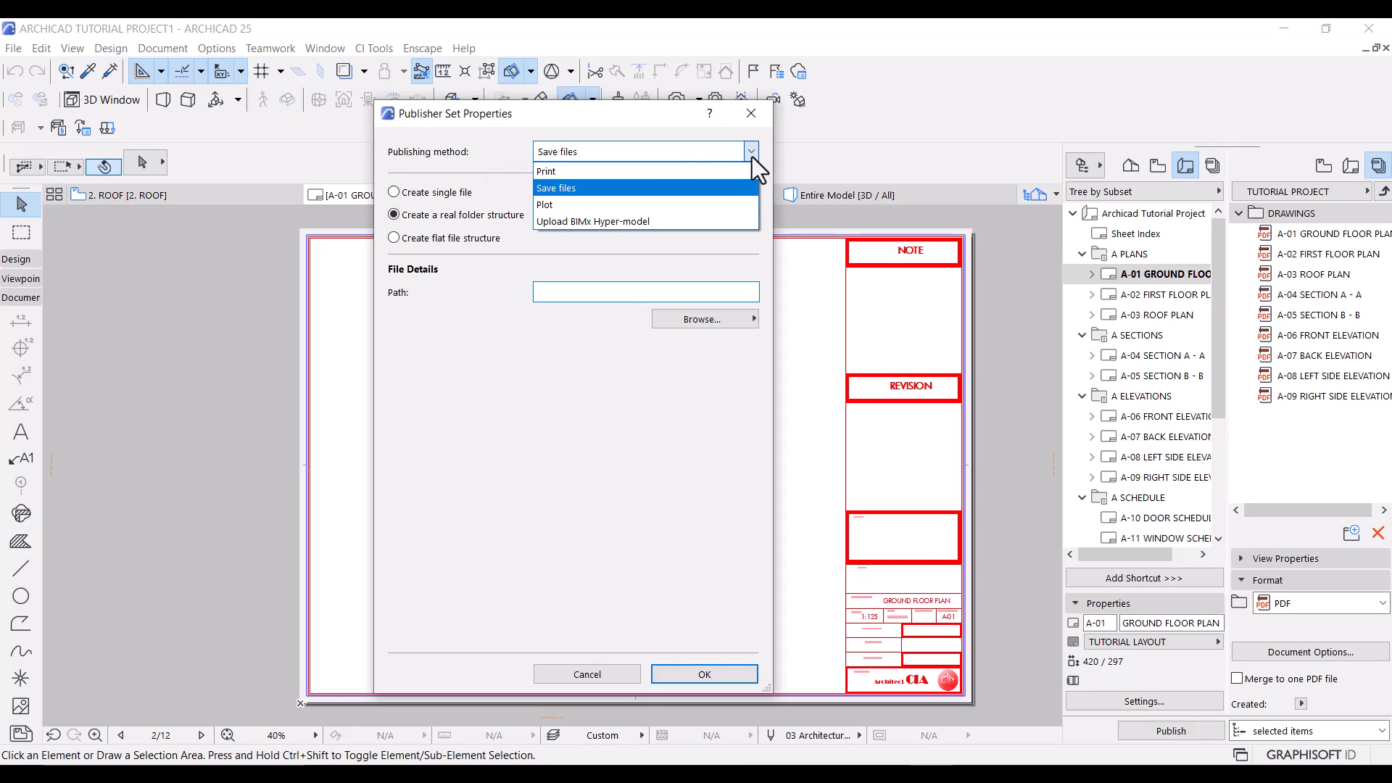
{"action": "left_click", "coordinate": [550, 186]}
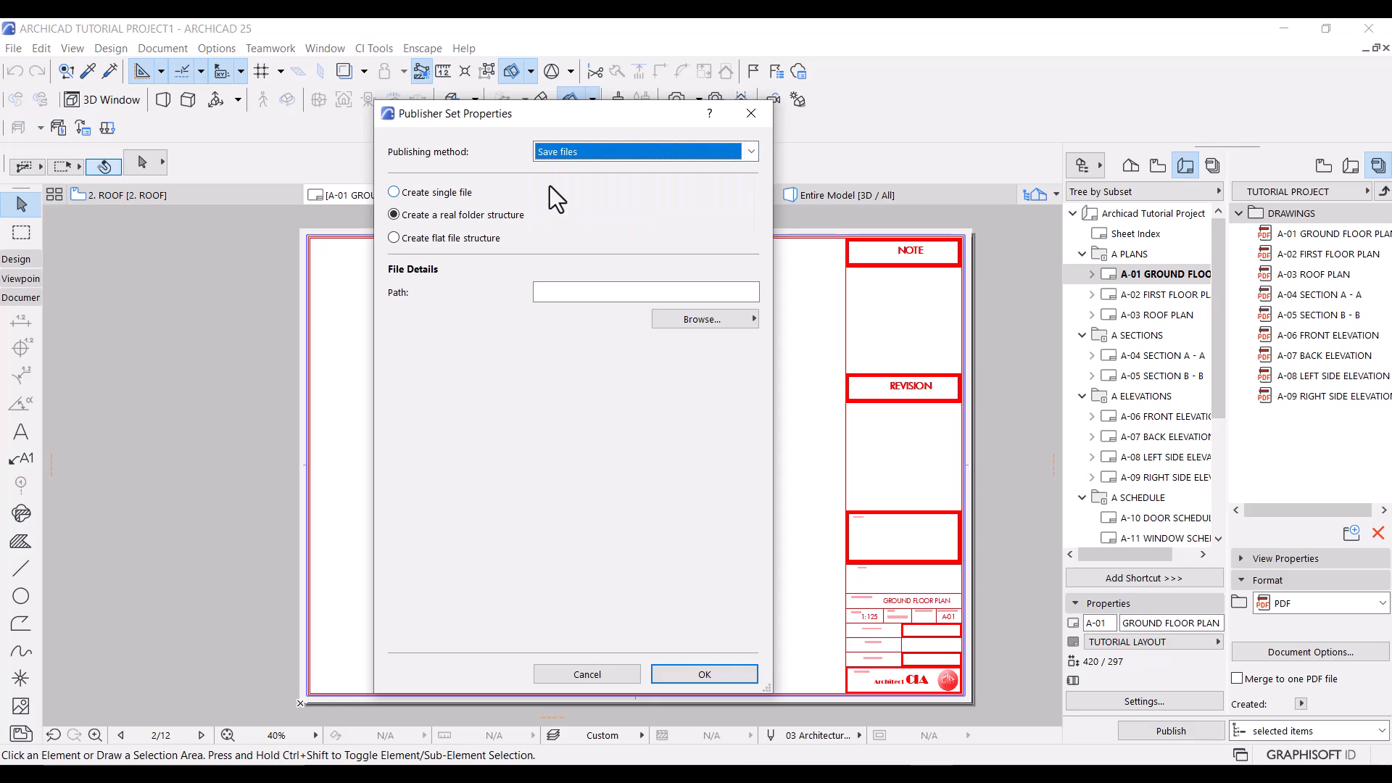
Set the publisher set to create a single PDF file named Archicad Tutorial Project.
{"action": "left_click", "coordinate": [411, 196]}
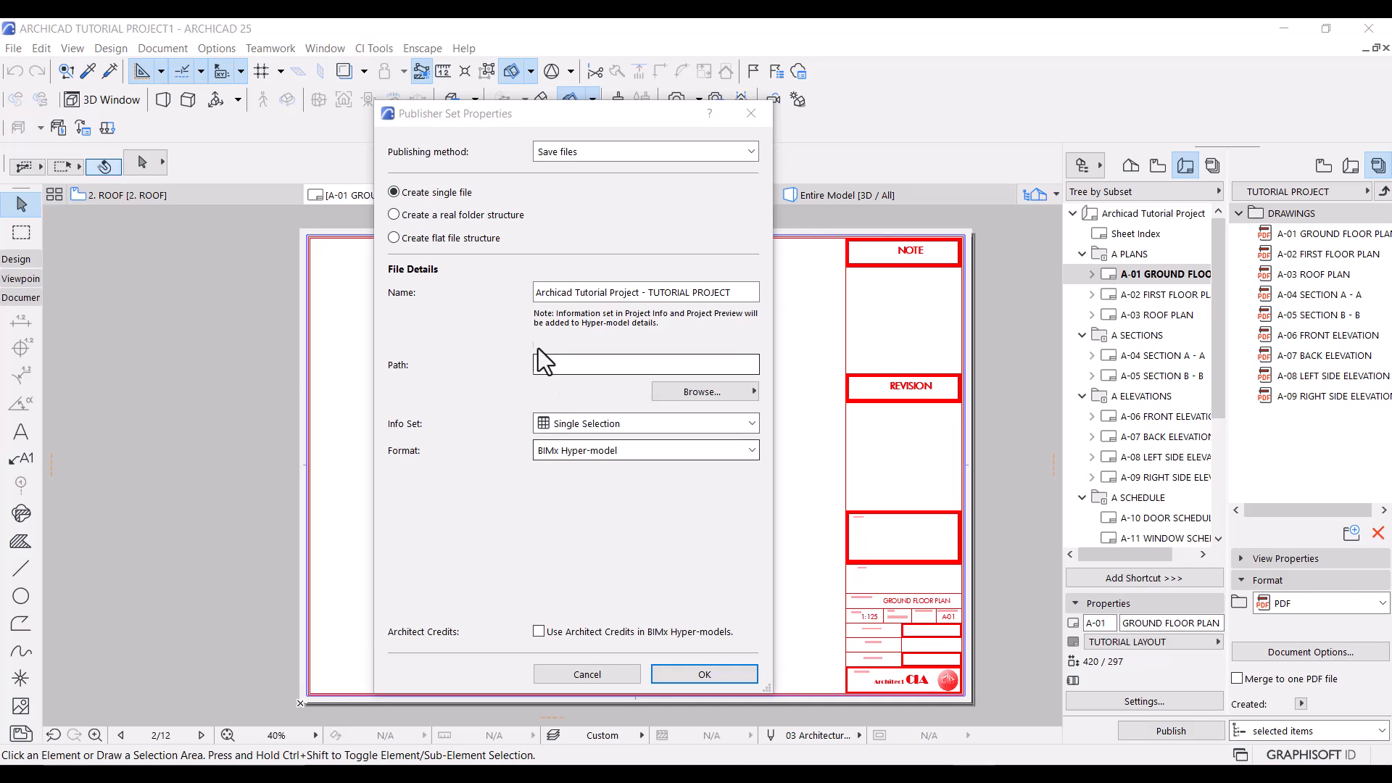
{"action": "left_click", "coordinate": [680, 450]}
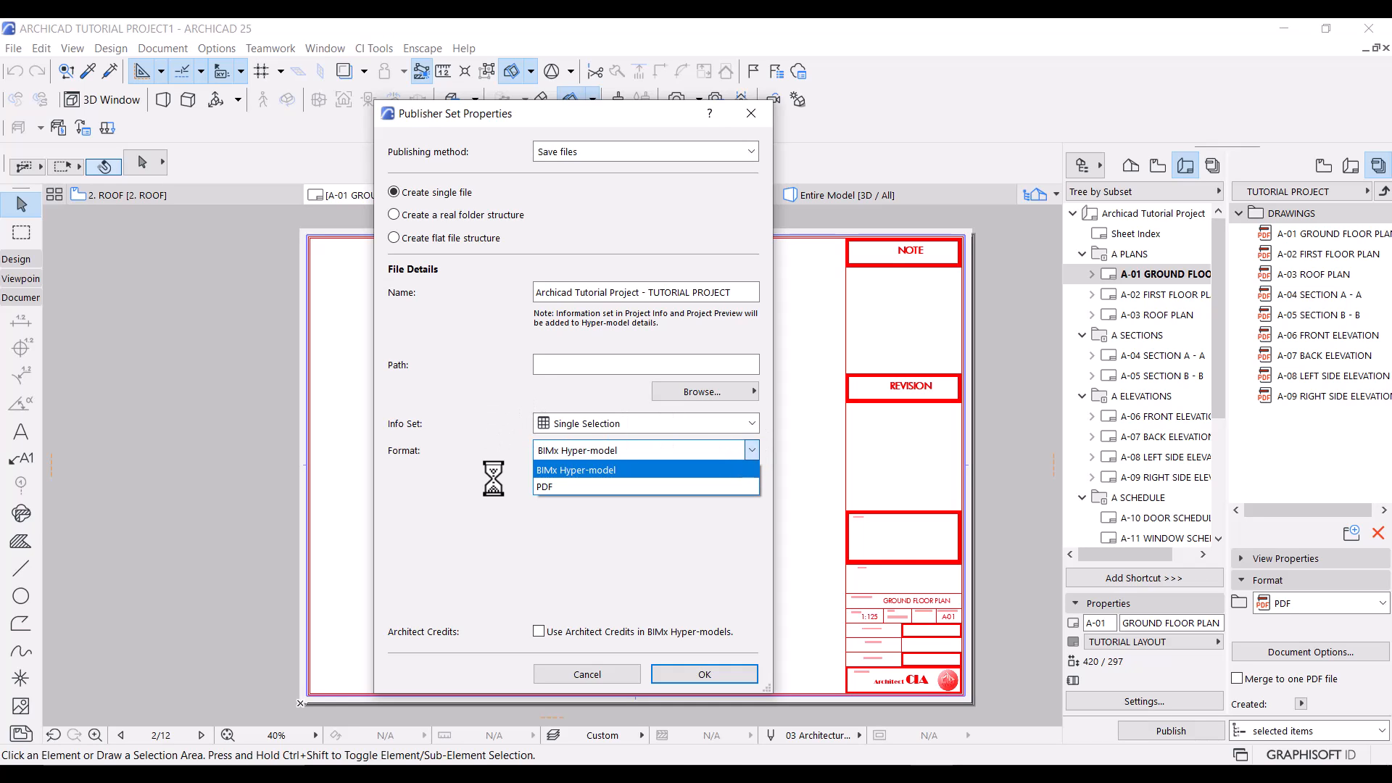
{"action": "left_click", "coordinate": [550, 486]}
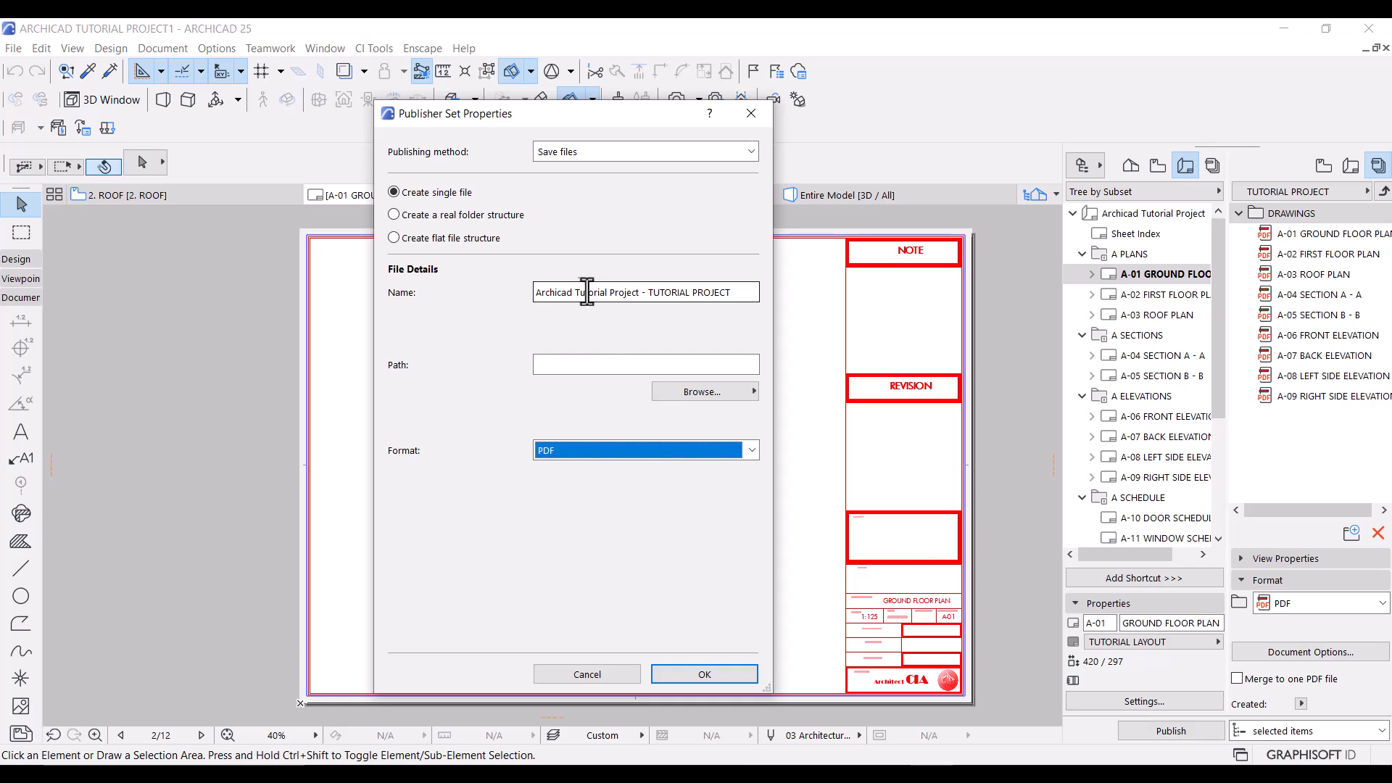
{"action": "left_click", "coordinate": [734, 293]}
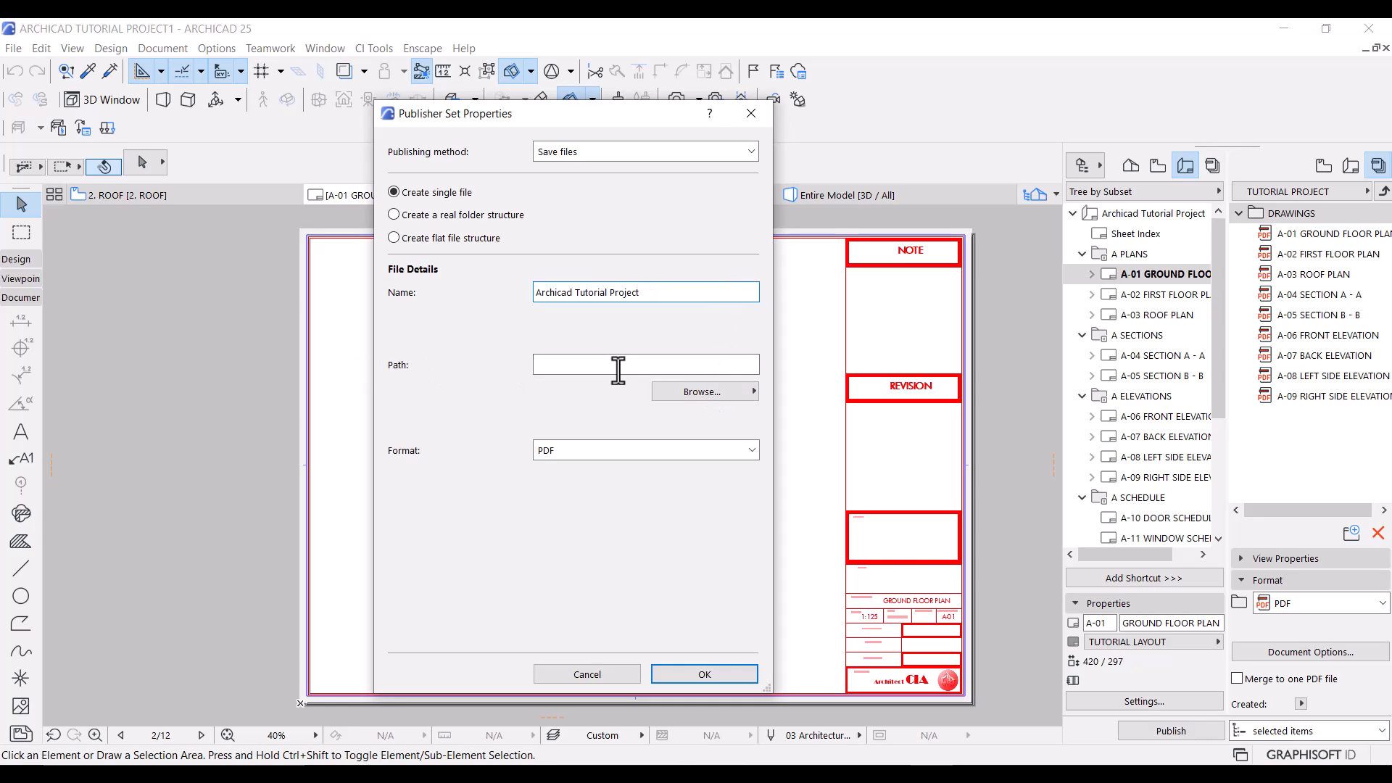
Set the local publishing path to the TUTORIAL PROJECT folder on the desktop and accept the publisher set properties.
{"action": "left_click", "coordinate": [688, 390]}
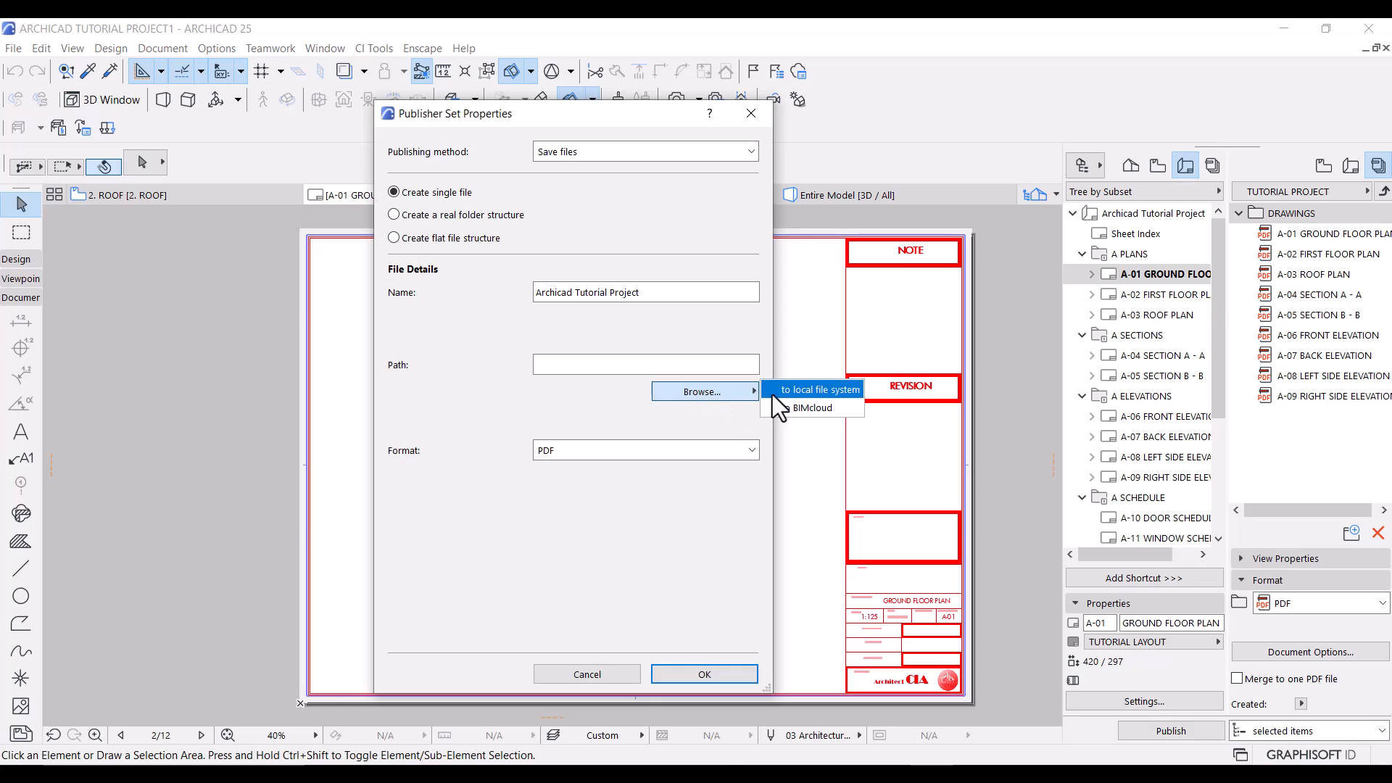
{"action": "left_click", "coordinate": [786, 392]}
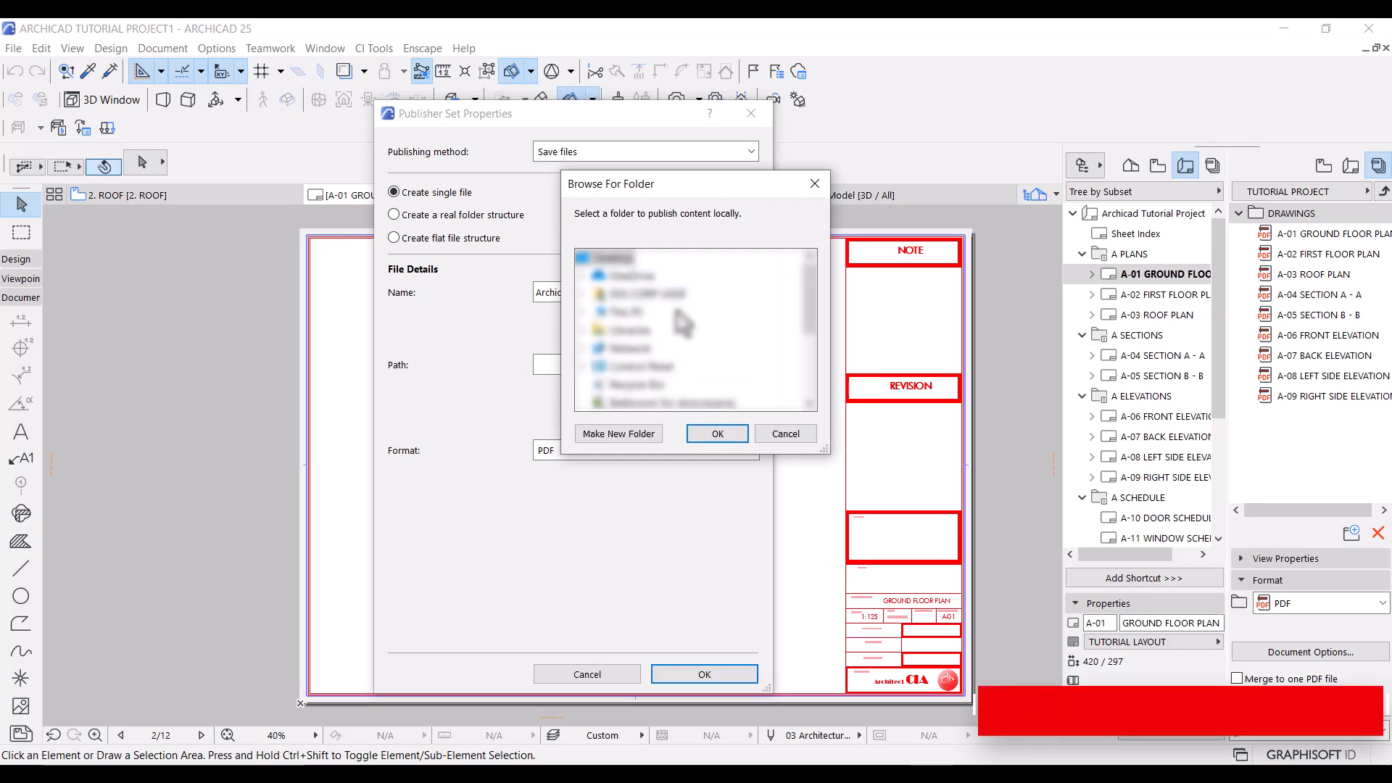
{"action": "left_click_drag", "start_coordinate": [811, 316], "coordinate": [819, 380]}
{"action": "left_click", "coordinate": [688, 386]}
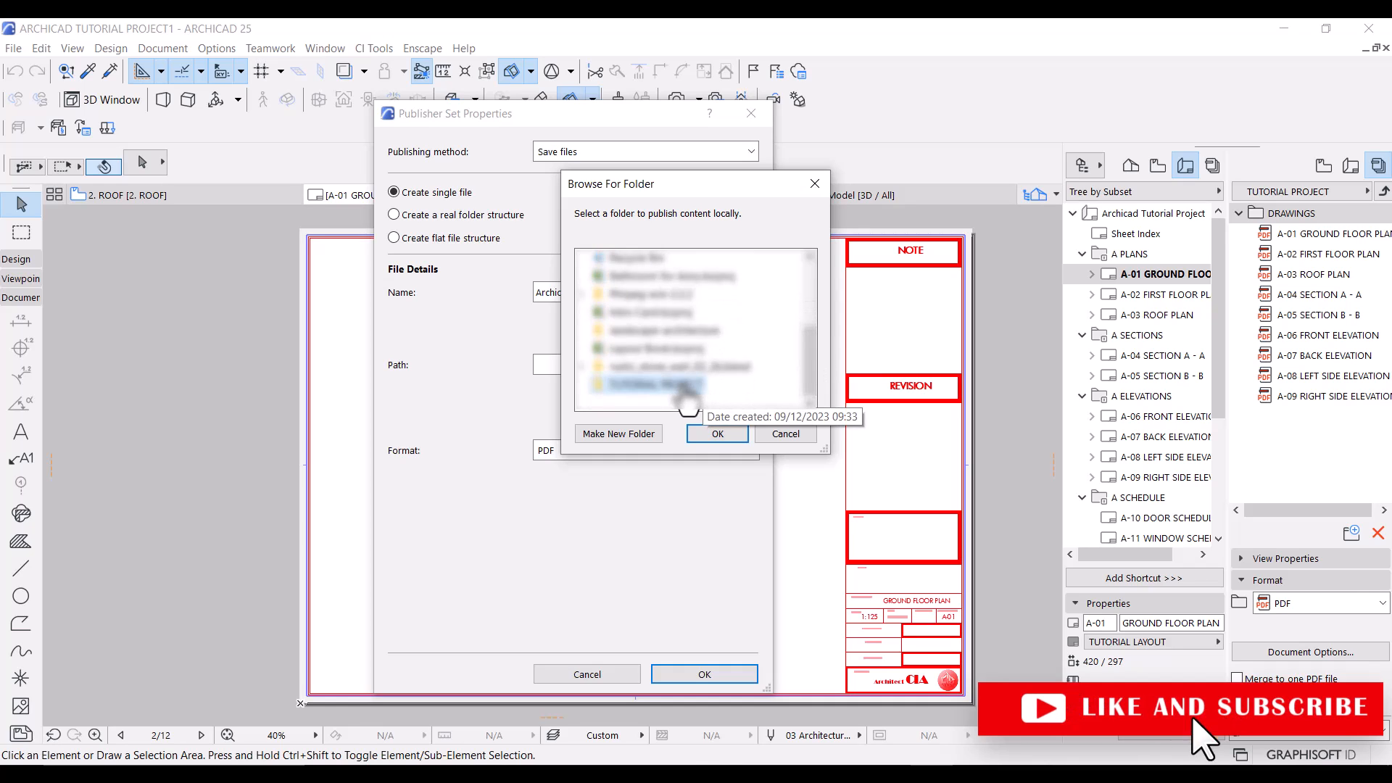
{"action": "left_click", "coordinate": [732, 435]}
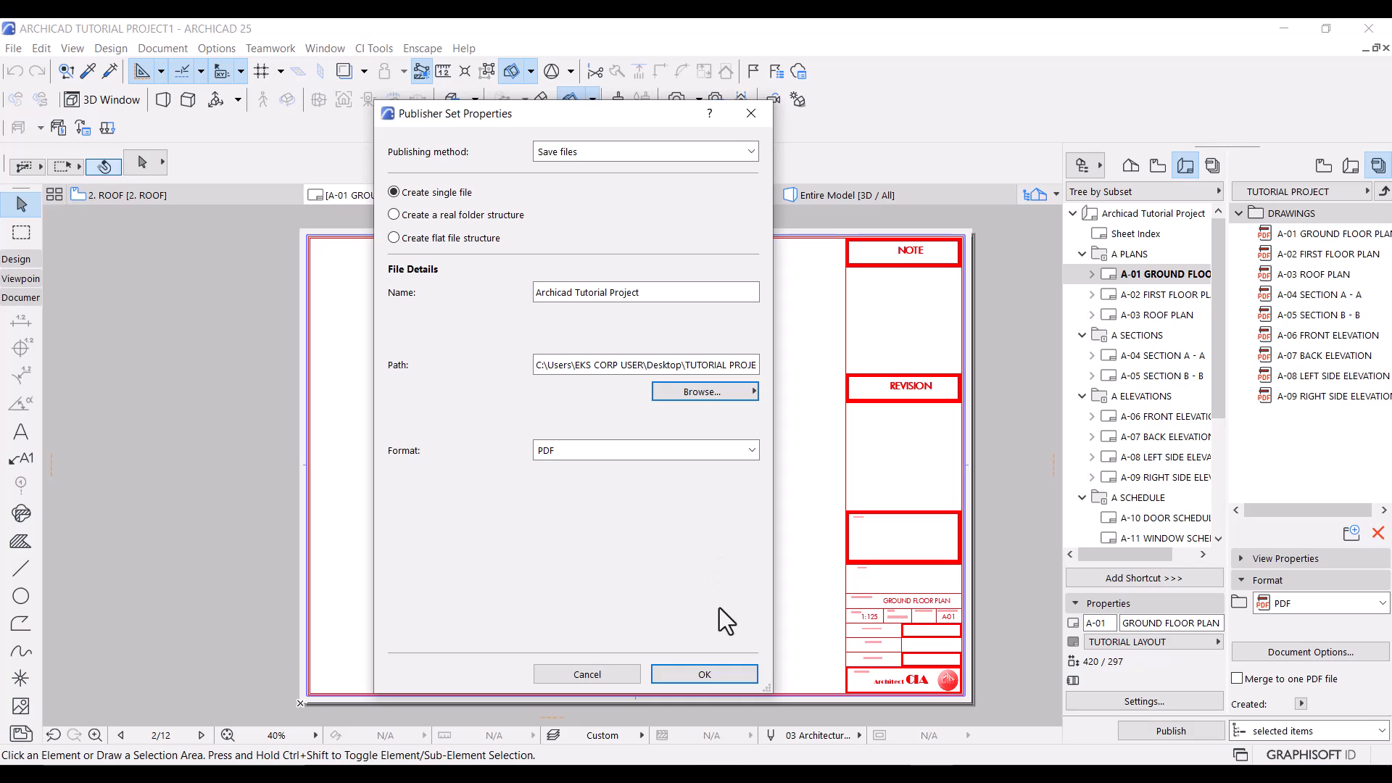
{"action": "left_click", "coordinate": [709, 674]}
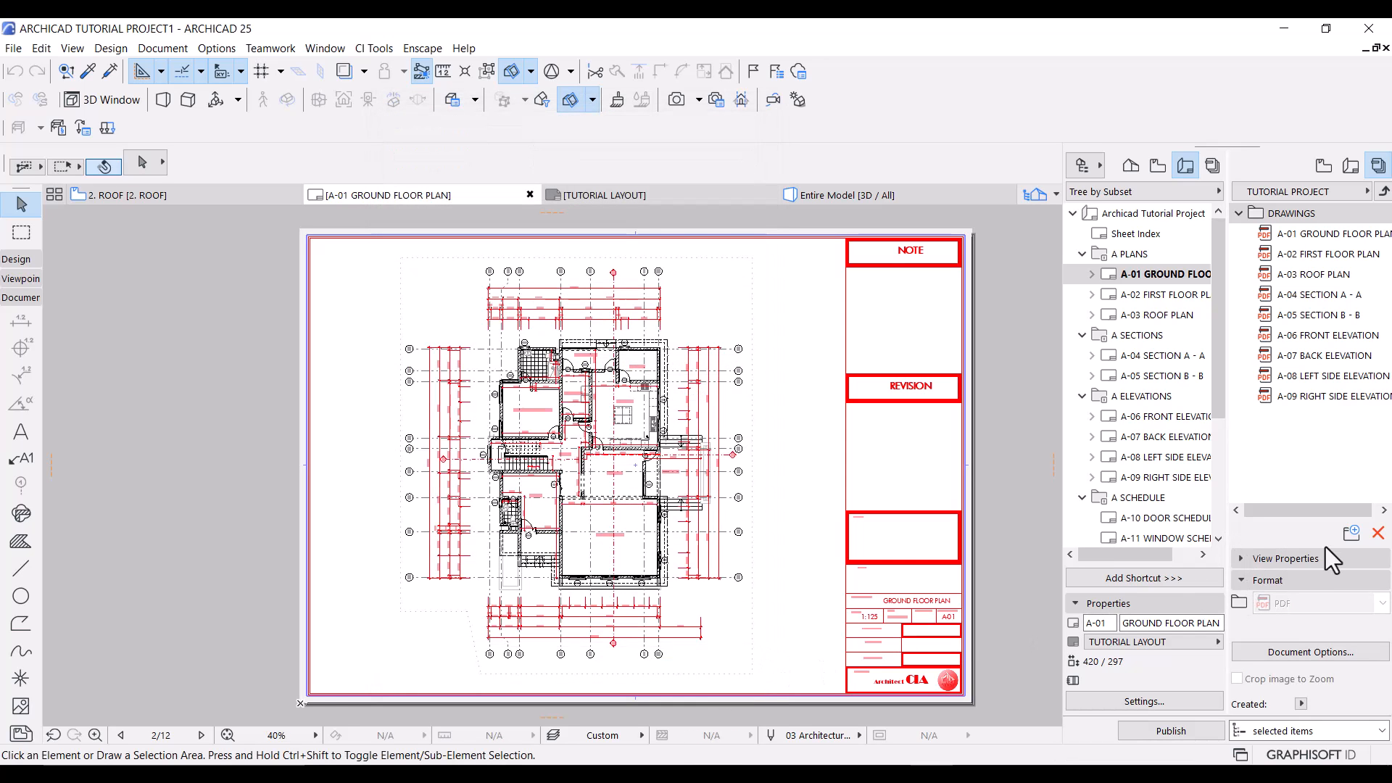
Set the document options to save the PDF in Color.
{"action": "left_click", "coordinate": [1316, 652]}
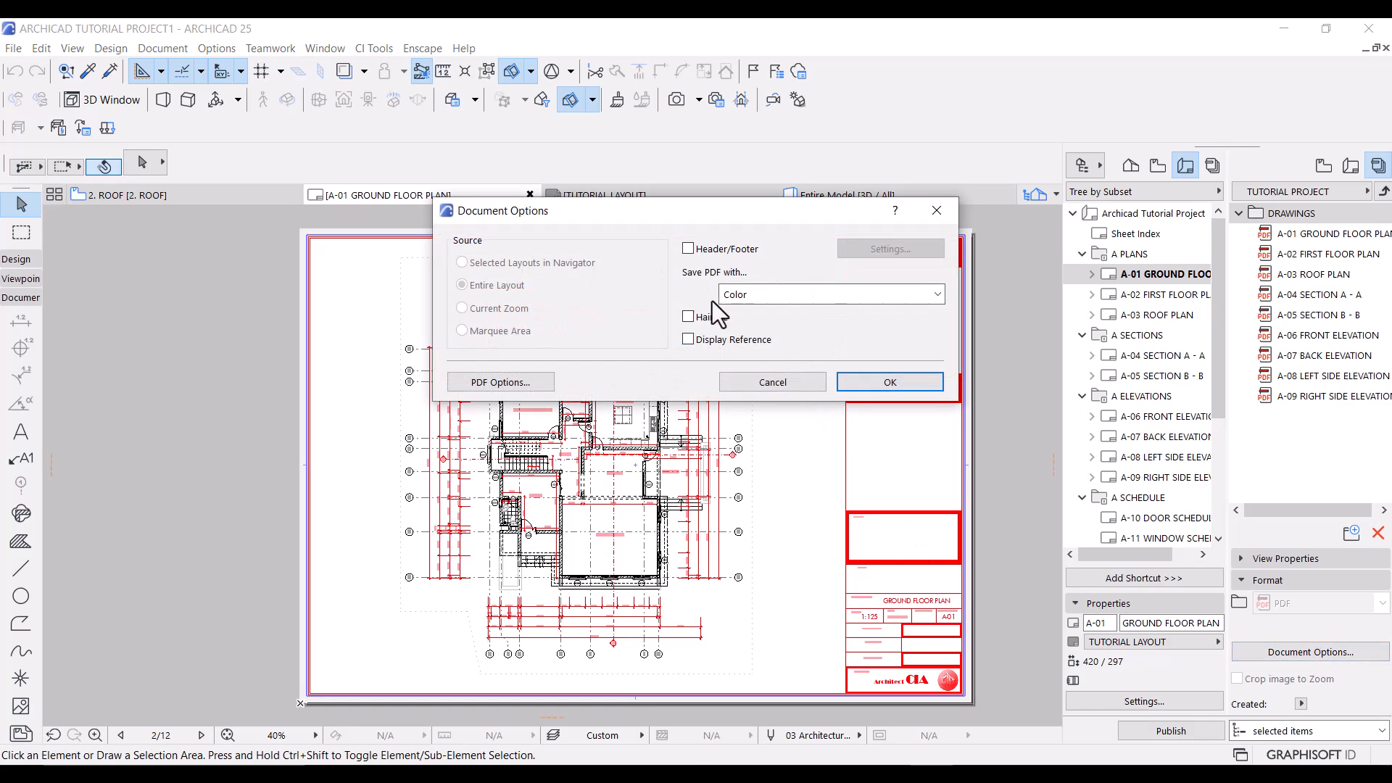
{"action": "left_click", "coordinate": [804, 297]}
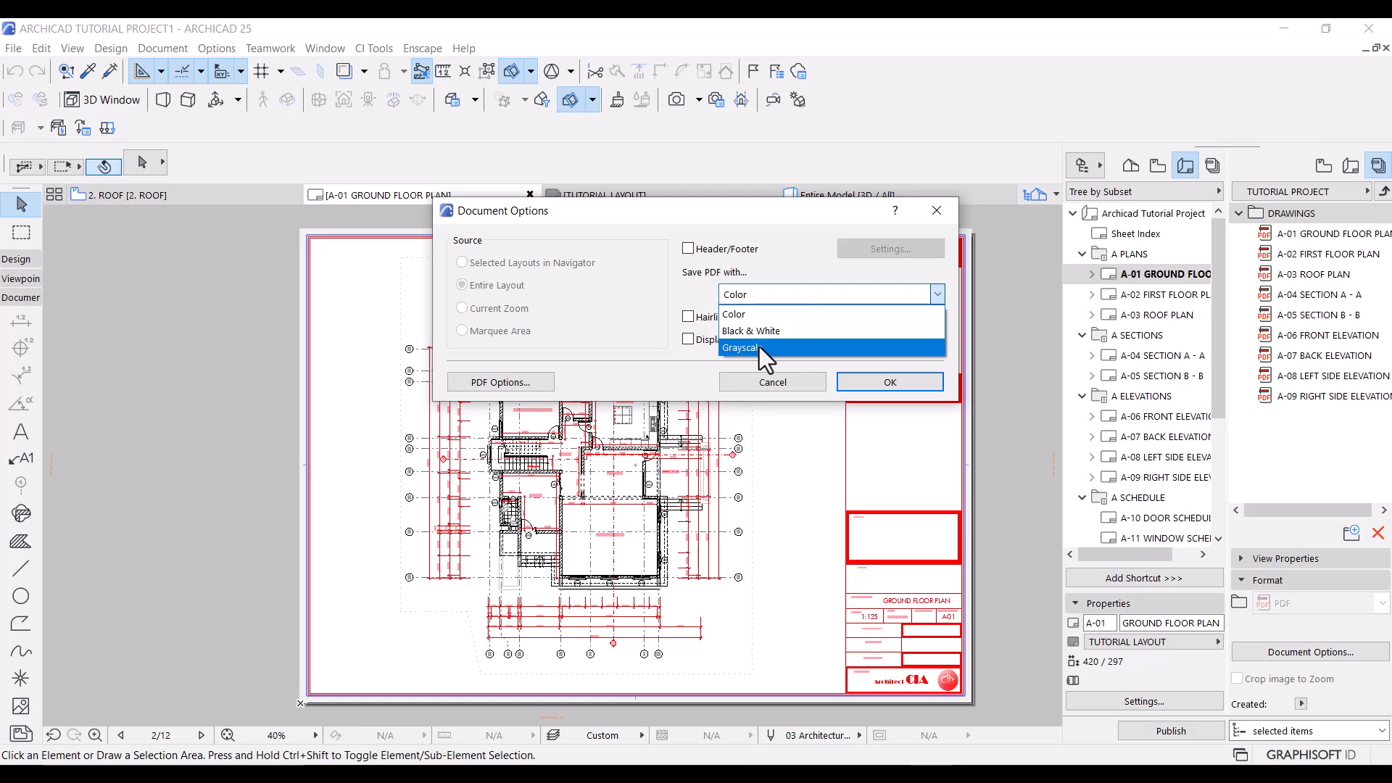
{"action": "left_click", "coordinate": [751, 315]}
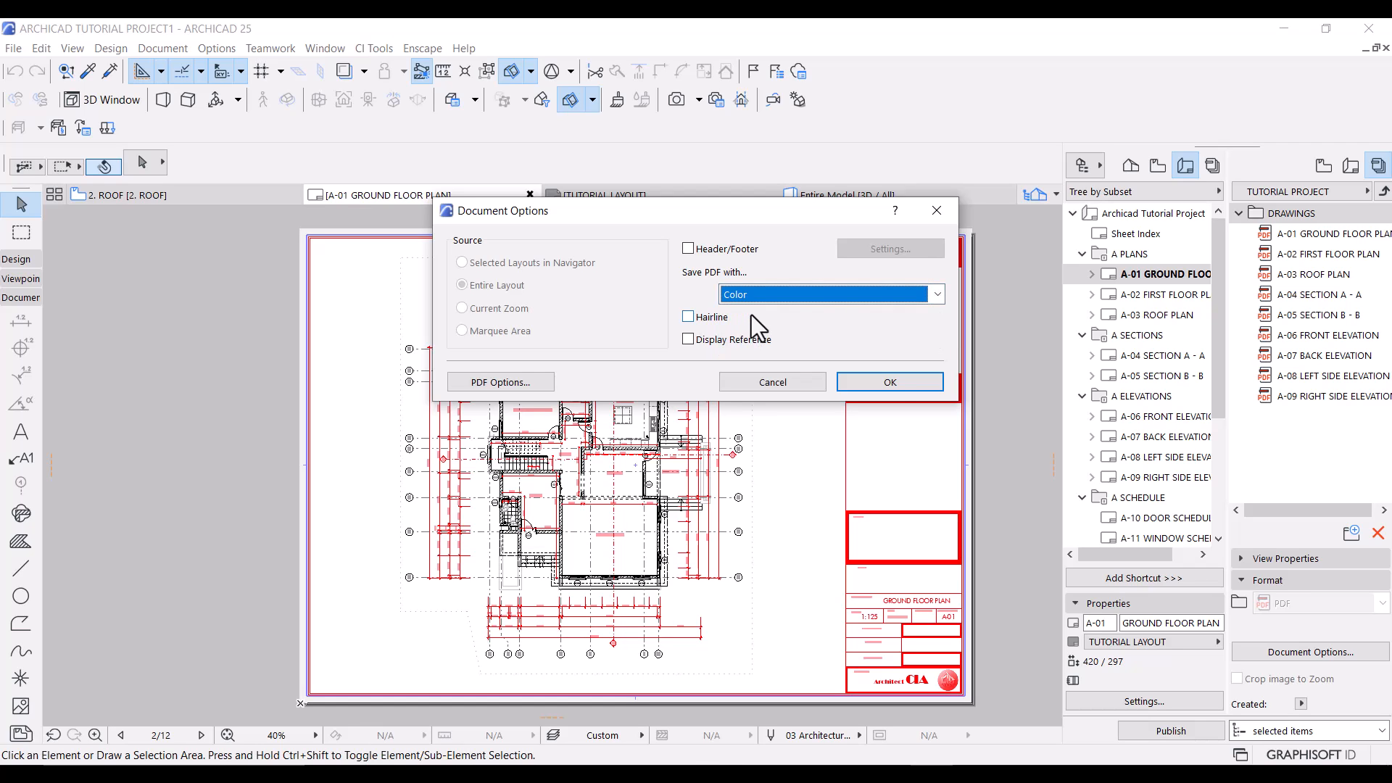
{"action": "left_click", "coordinate": [877, 380]}
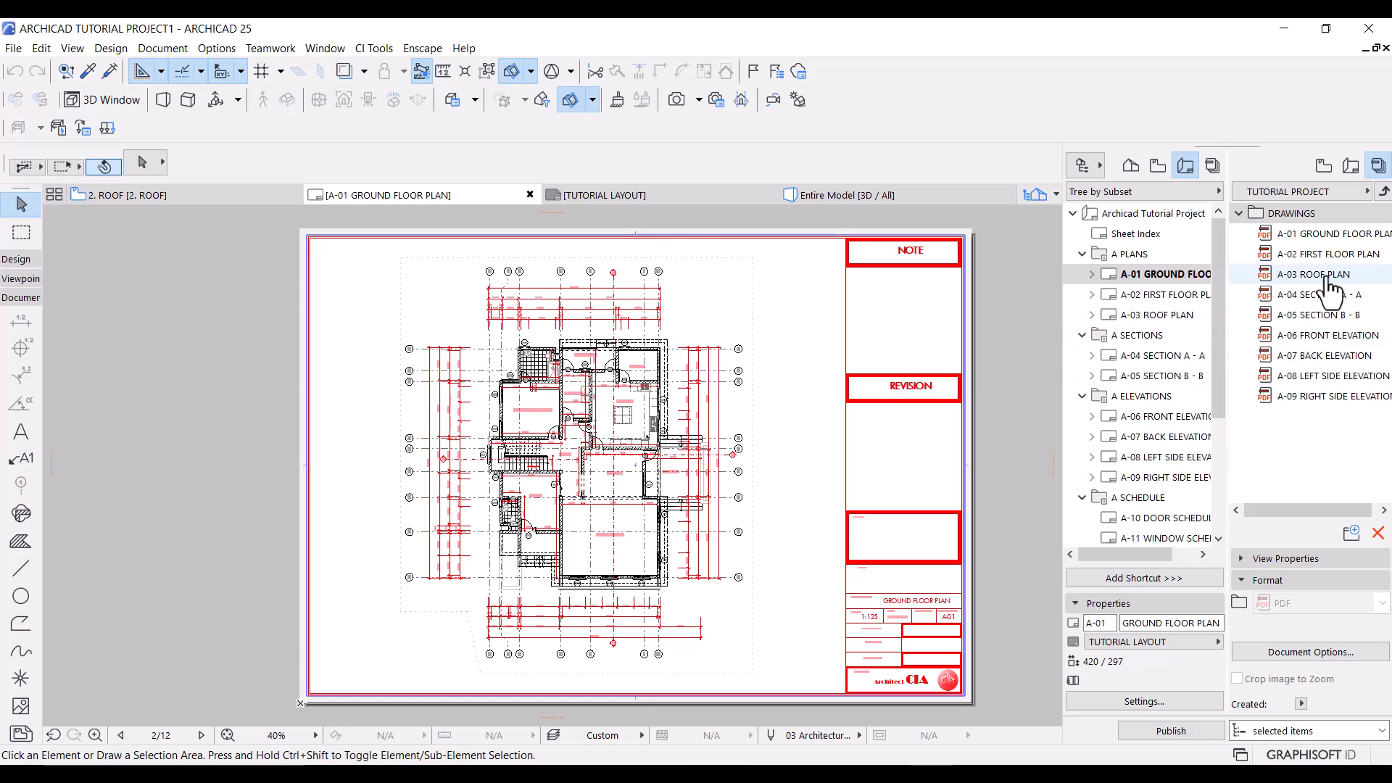
Publish the whole DRAWINGS folder of the TUTORIAL PROJECT set and dismiss the publishing report.
{"action": "left_click", "coordinate": [1293, 275]}
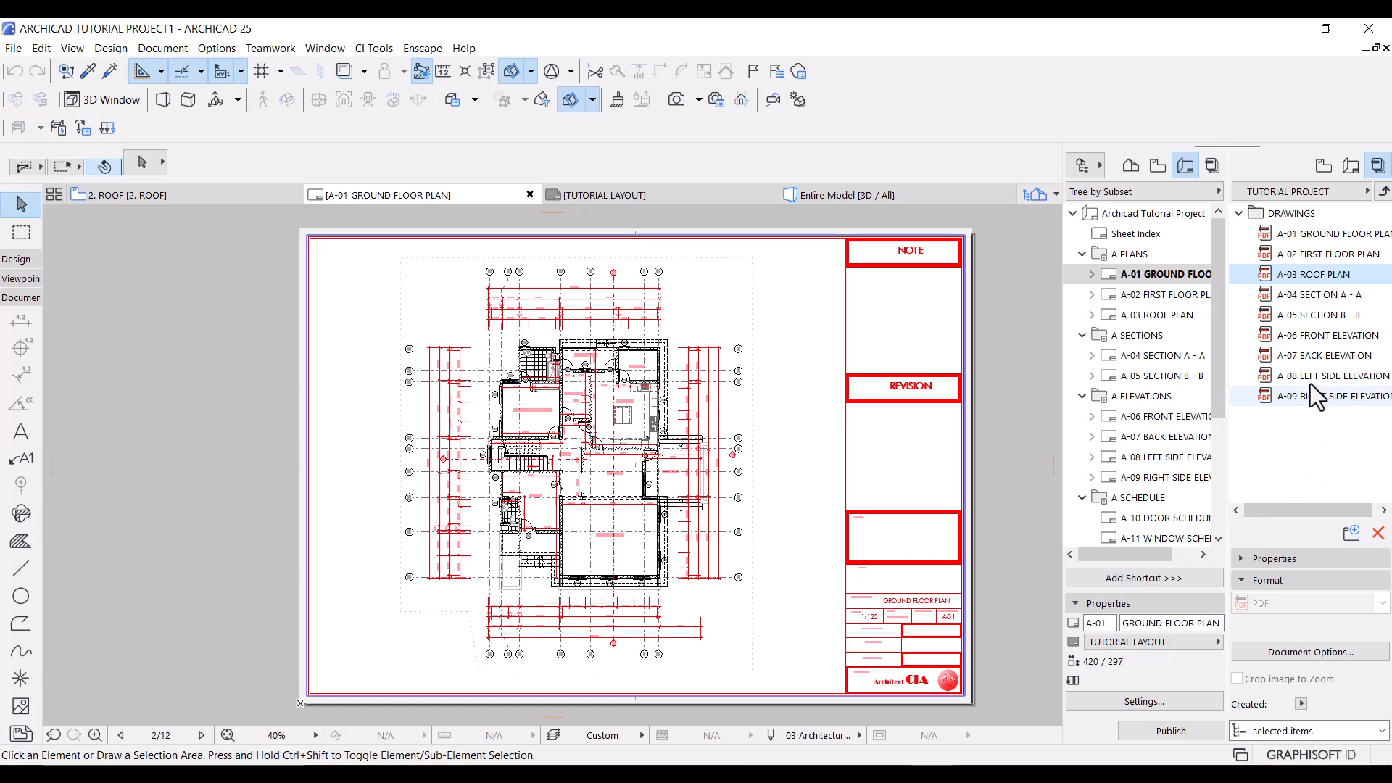
{"action": "left_click", "coordinate": [1297, 215]}
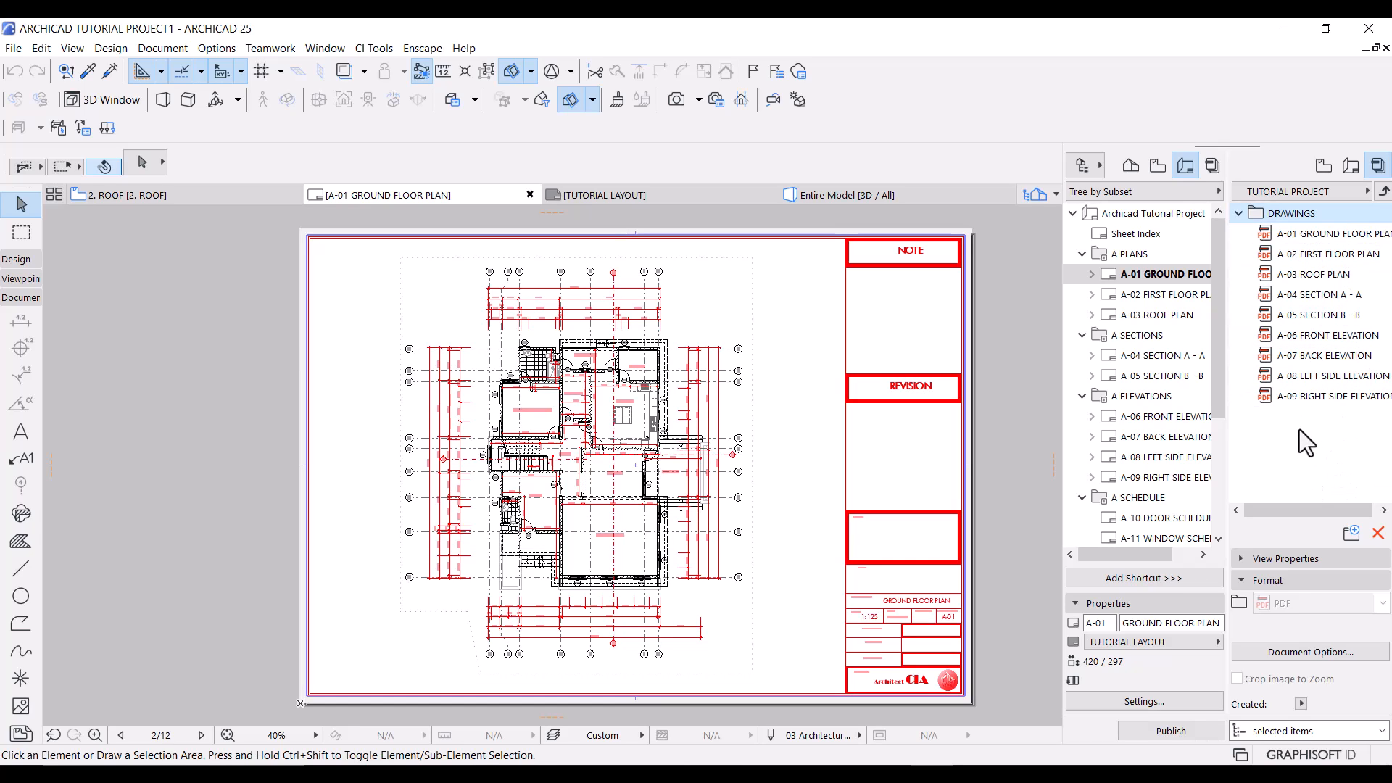
{"action": "left_click", "coordinate": [1329, 319]}
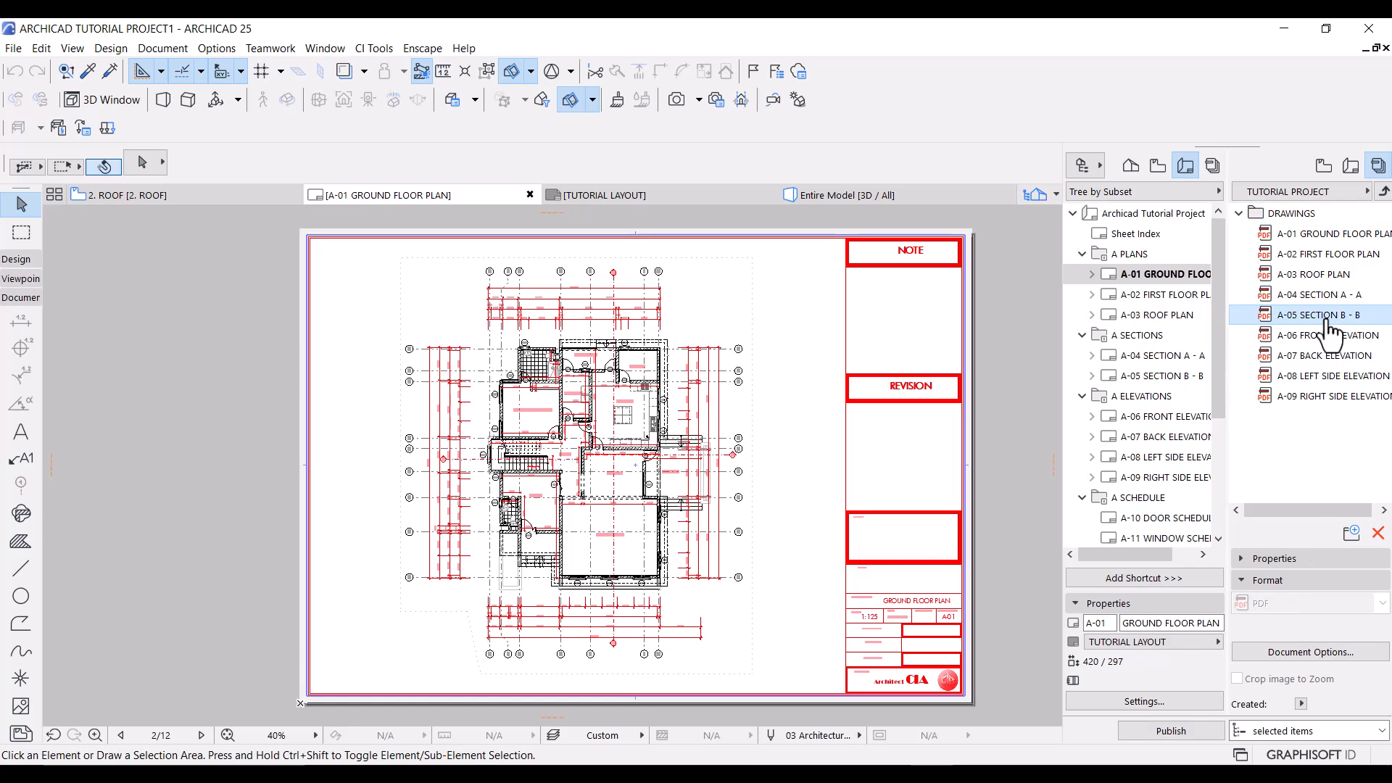
{"action": "left_click", "coordinate": [1290, 215]}
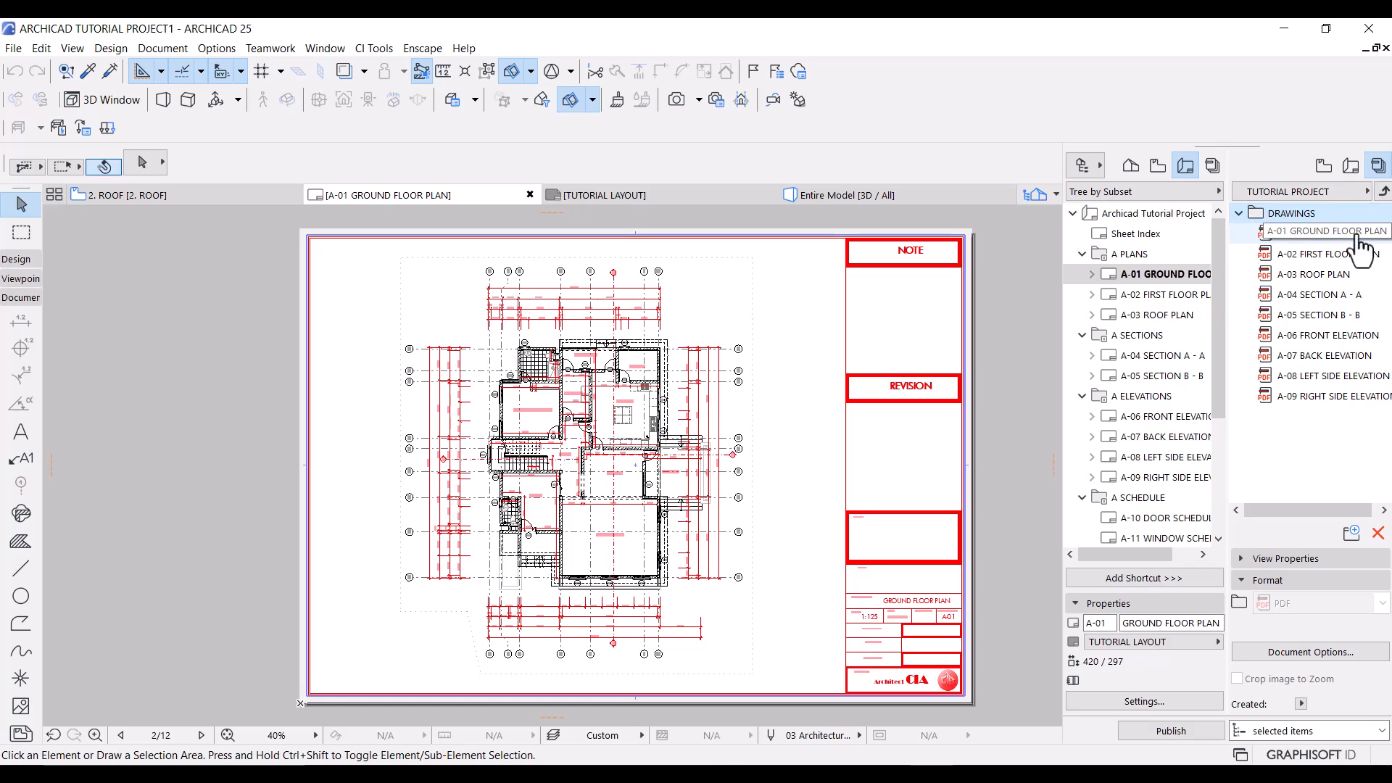
{"action": "left_click", "coordinate": [1193, 732]}
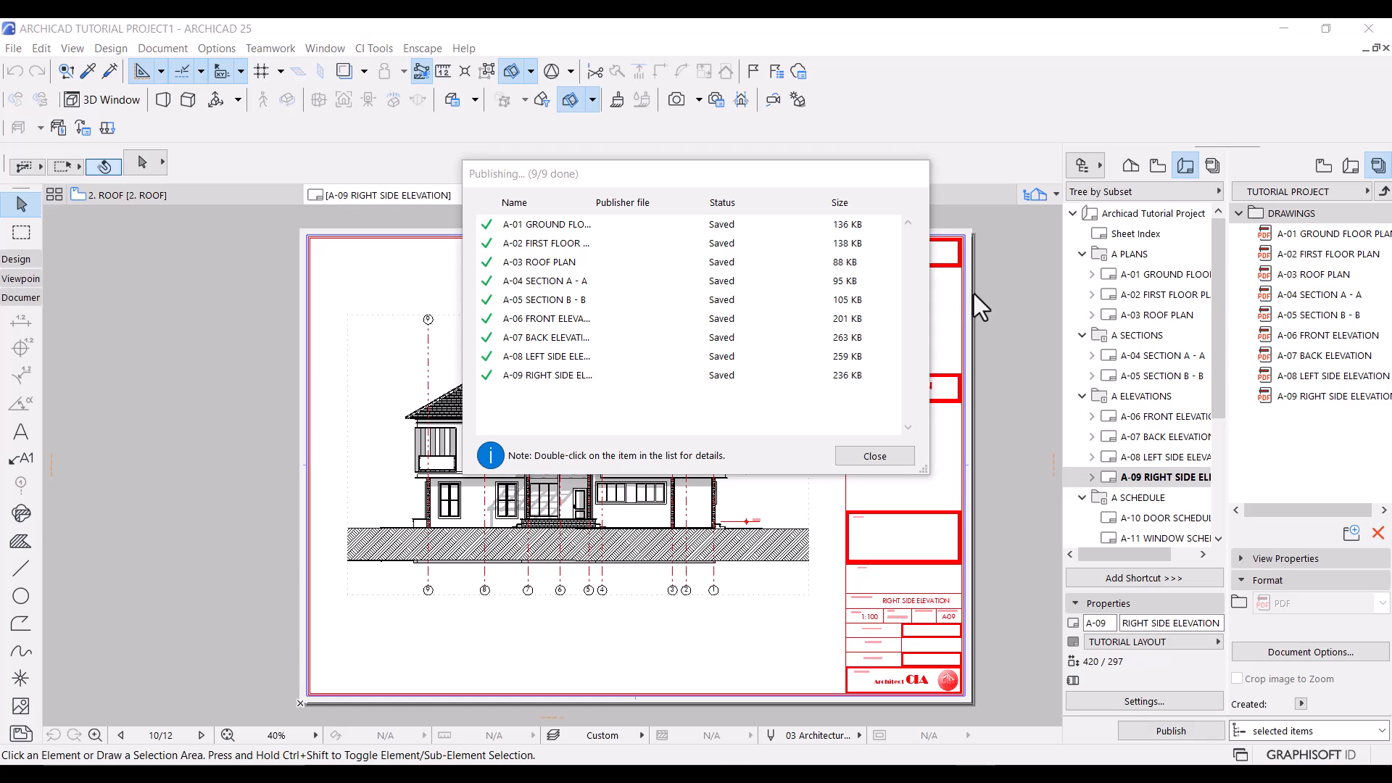
{"action": "left_click", "coordinate": [847, 453]}
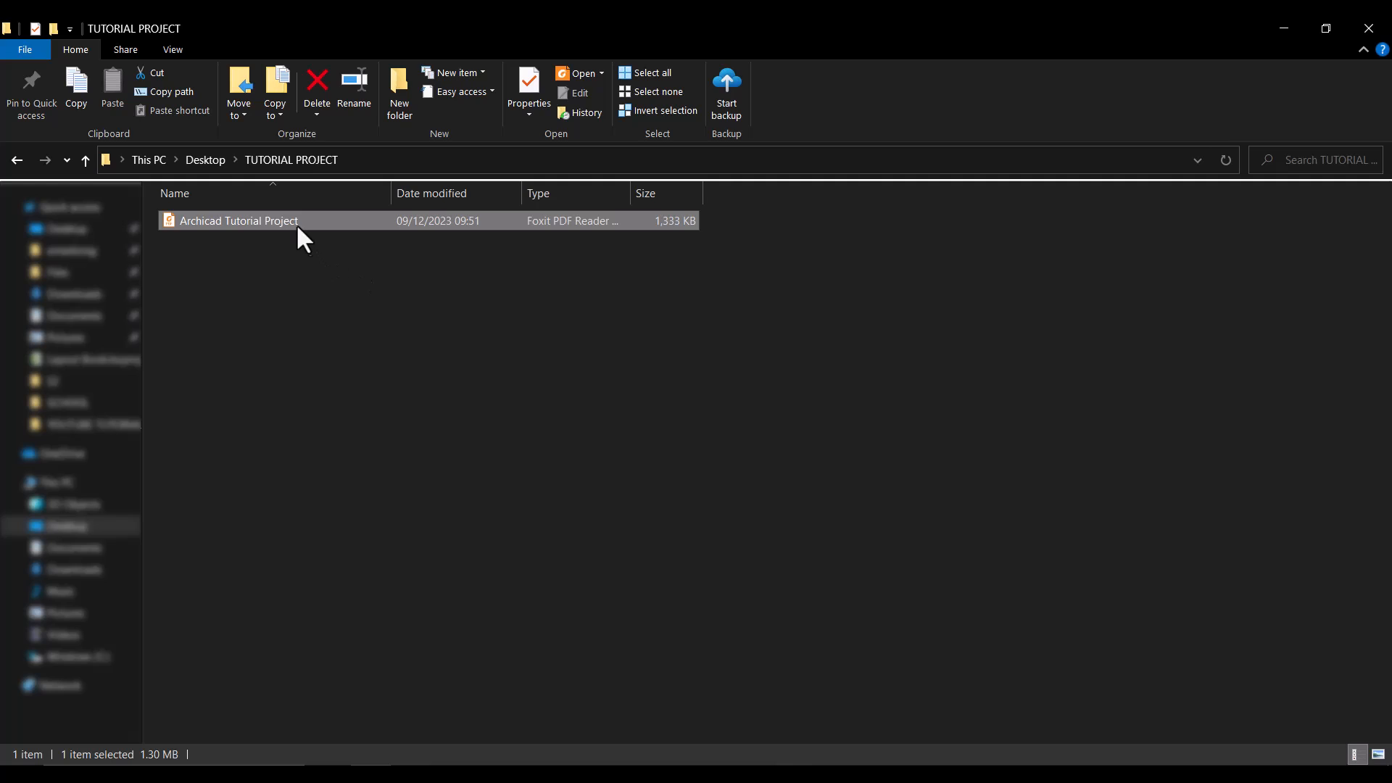
Open the published Archicad Tutorial Project PDF from the TUTORIAL PROJECT folder and review all its pages.
{"action": "double_click", "coordinate": [389, 224]}
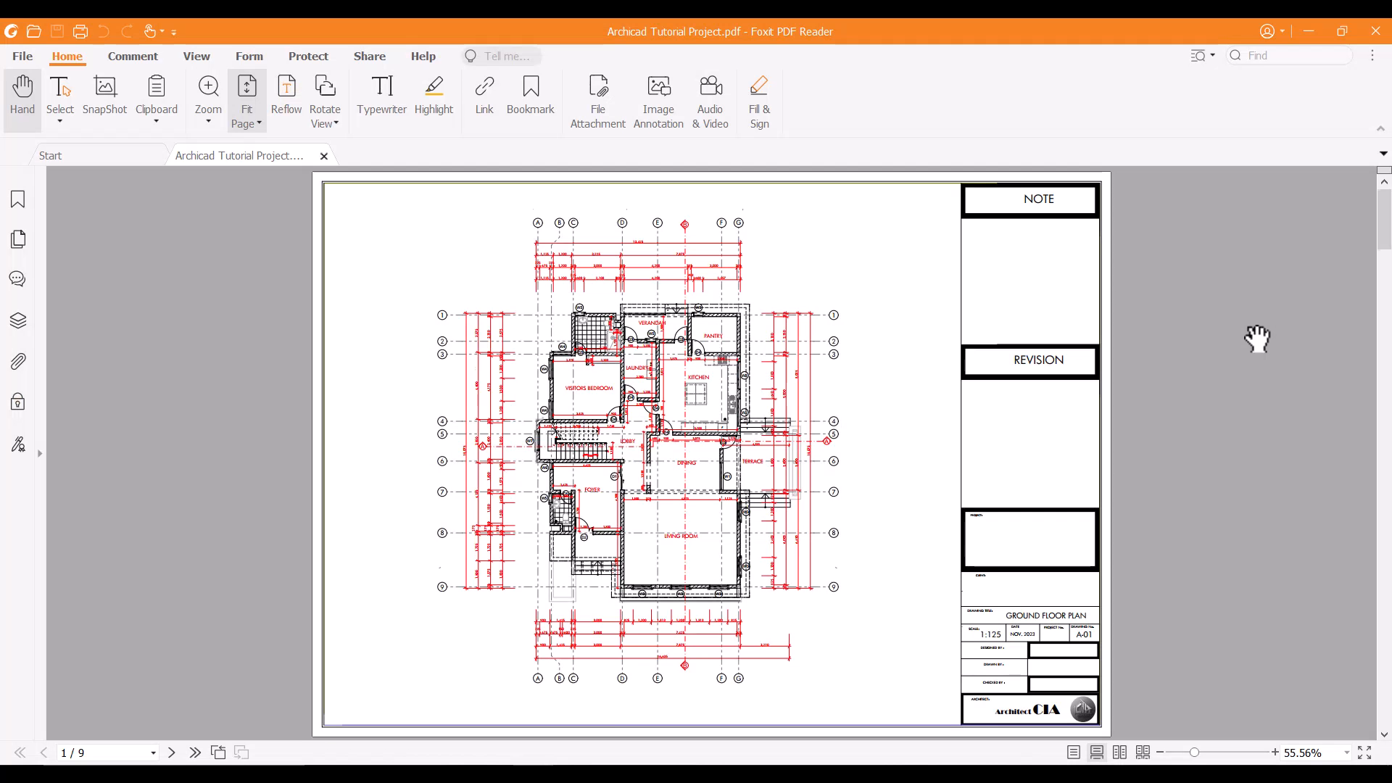
{"action": "scroll", "coordinate": [1258, 337], "scroll_direction": "down", "scroll_amount": 10}
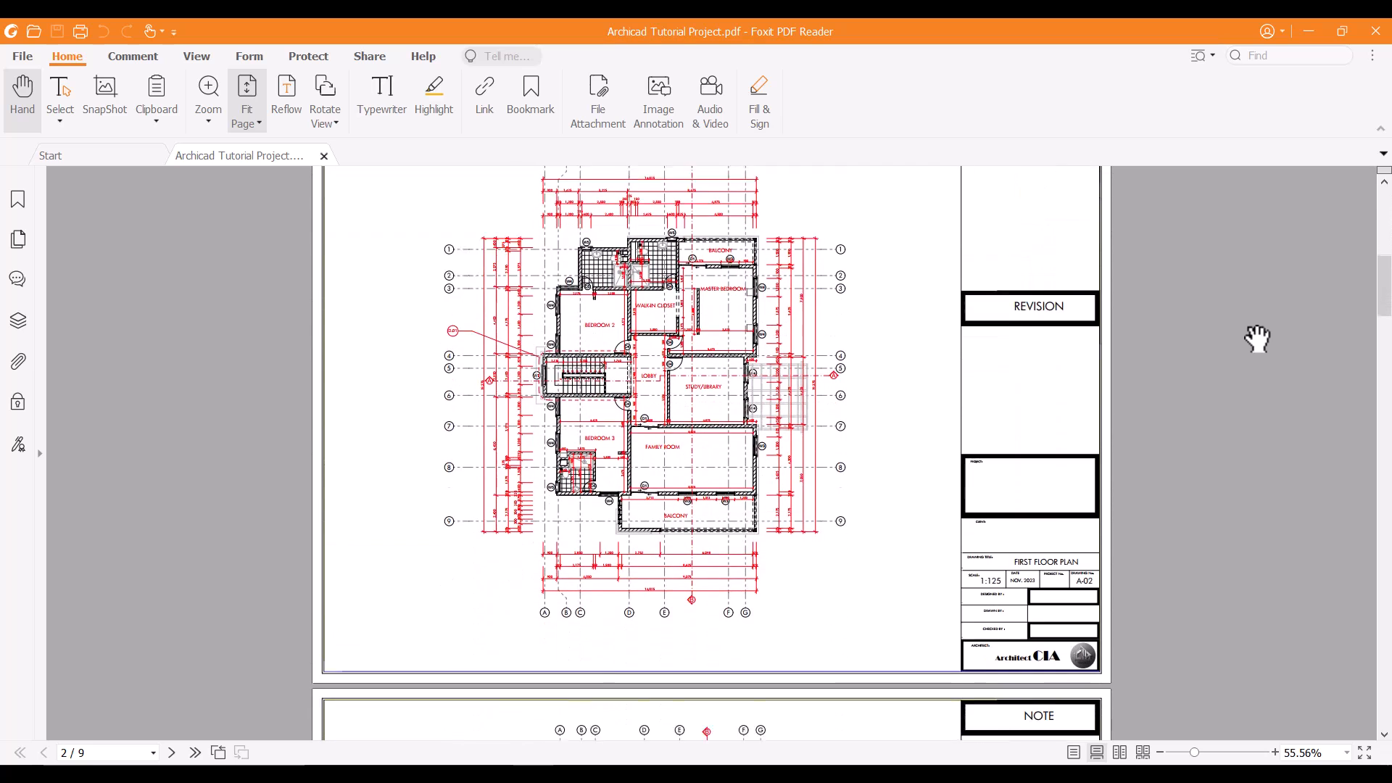
{"action": "scroll", "coordinate": [1258, 337], "scroll_direction": "down", "scroll_amount": 10}
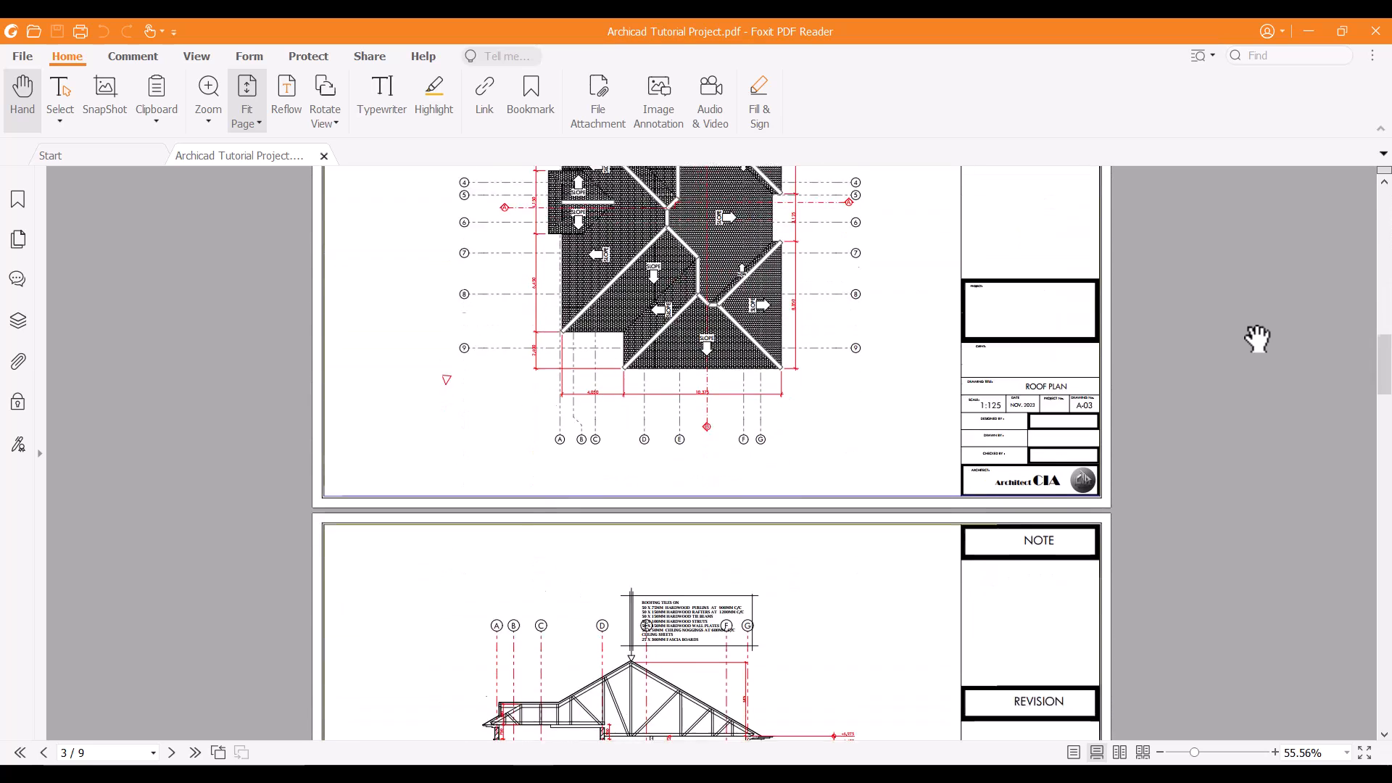
{"action": "scroll", "coordinate": [1258, 337], "scroll_direction": "down", "scroll_amount": 10}
{"action": "scroll", "coordinate": [1258, 337], "scroll_direction": "down", "scroll_amount": 10}
{"action": "scroll", "coordinate": [1257, 337], "scroll_direction": "down", "scroll_amount": 10}
{"action": "scroll", "coordinate": [1257, 337], "scroll_direction": "down", "scroll_amount": 10}
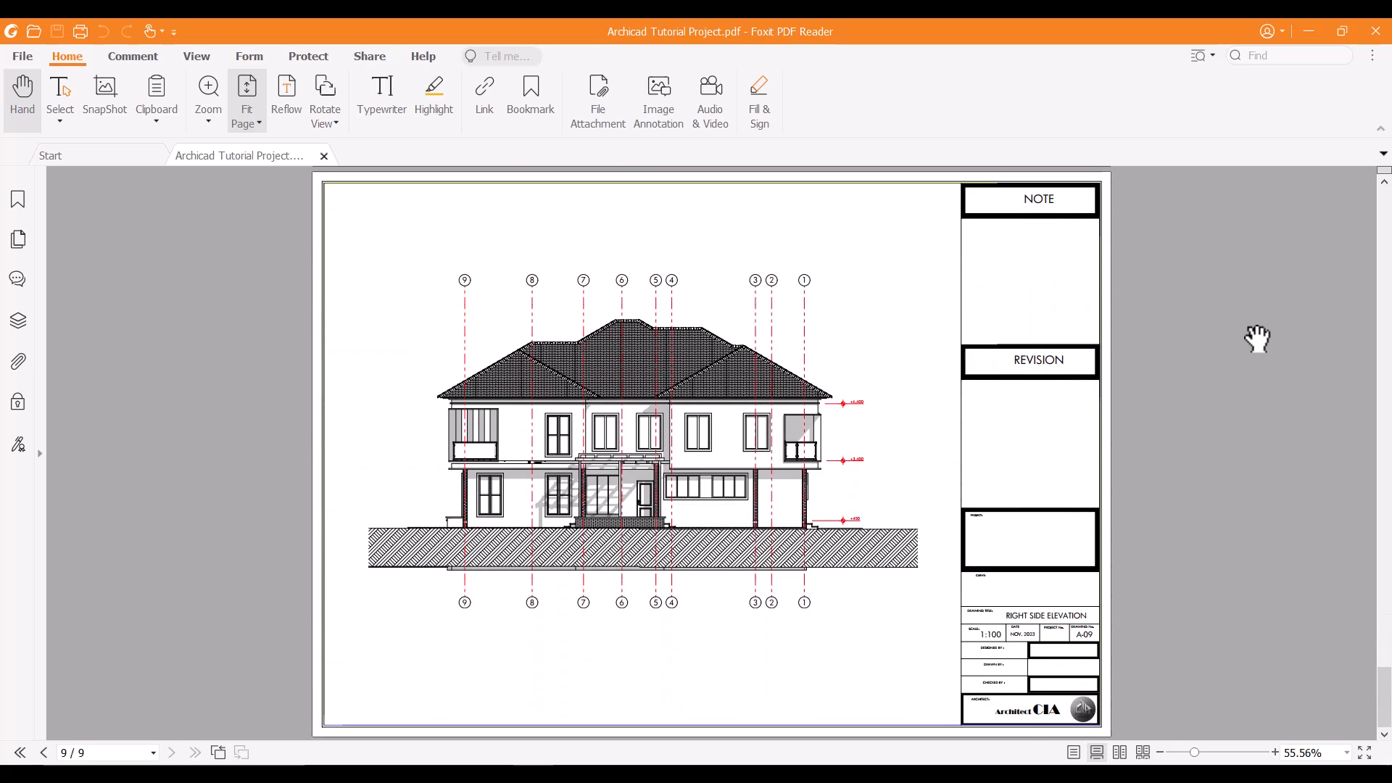
Switch back to Archicad and change the DRAWINGS publishing properties to create a real folder structure.
{"action": "key", "text": "alt+Tab"}
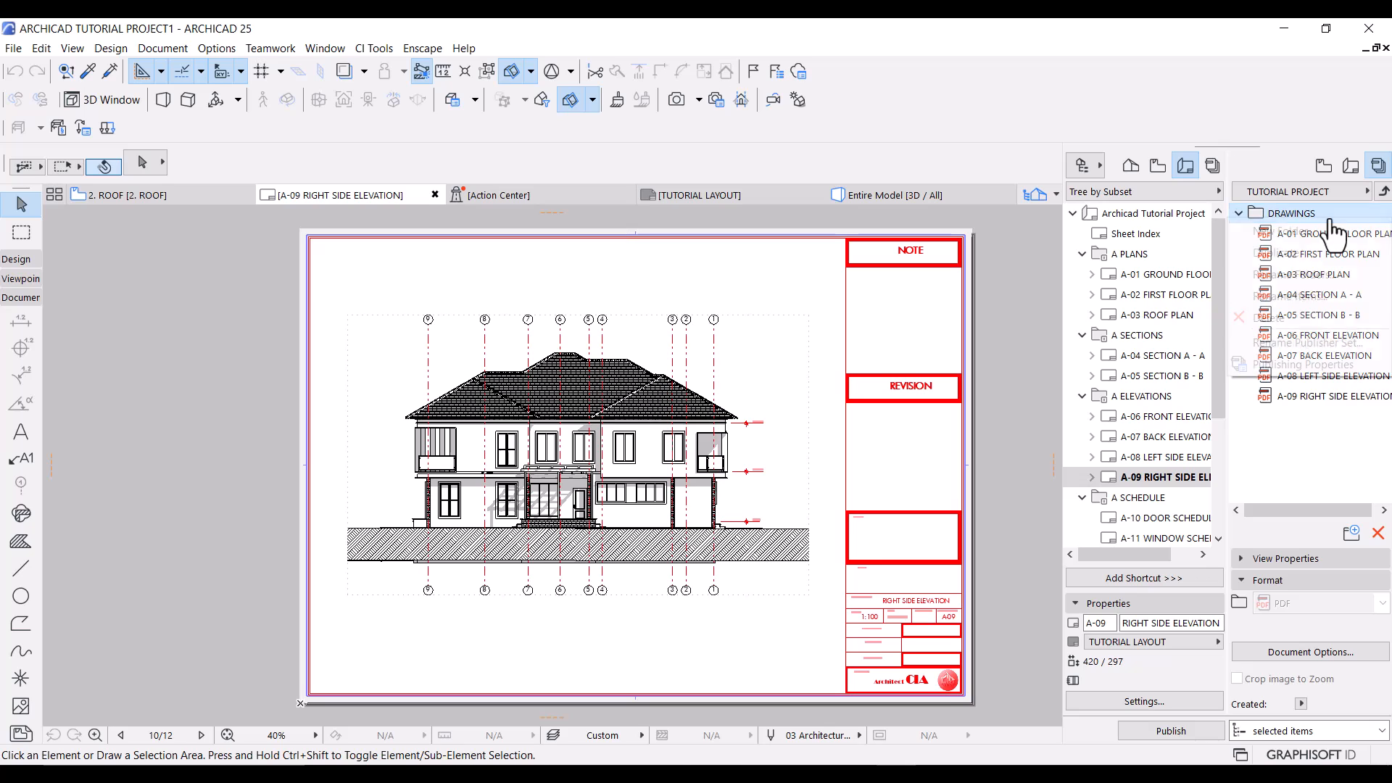
{"action": "right_click", "coordinate": [1328, 233]}
{"action": "left_click", "coordinate": [1311, 360]}
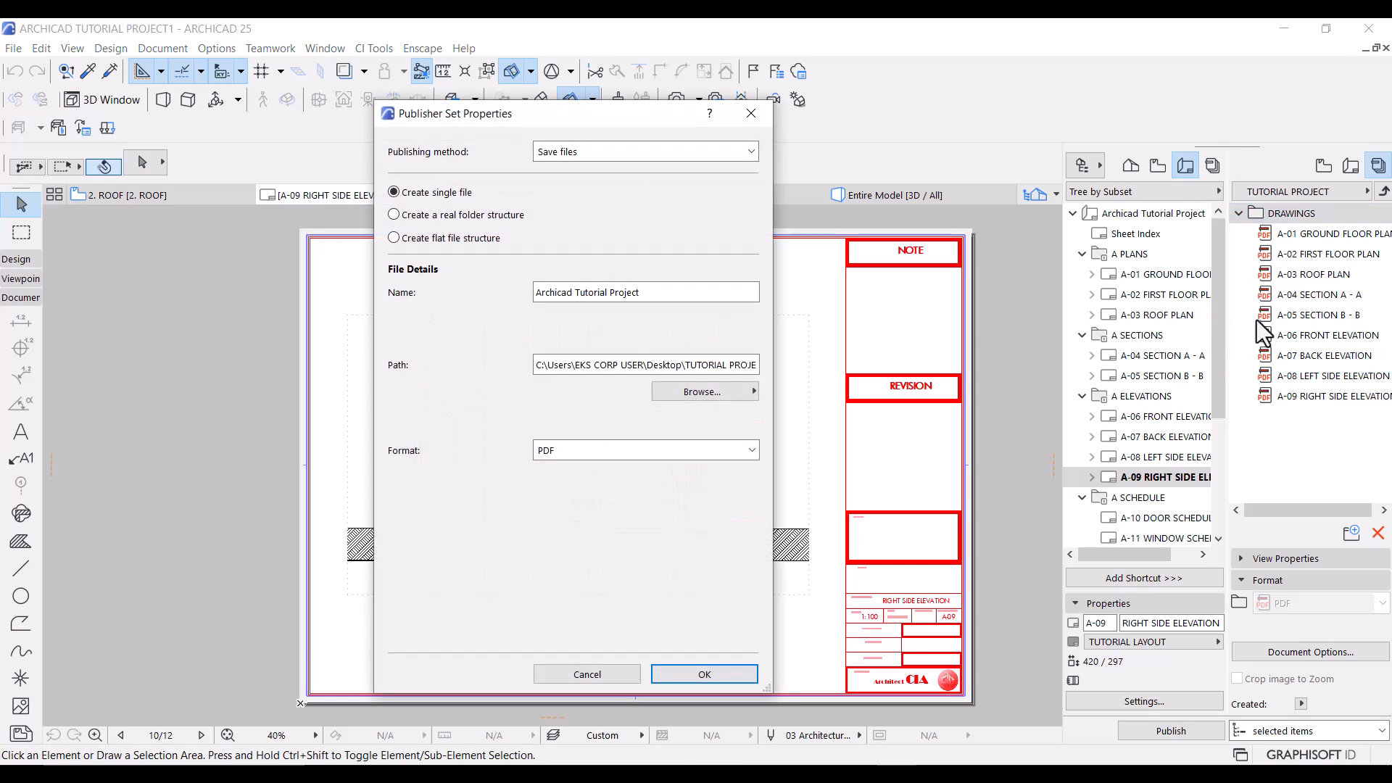
{"action": "left_click", "coordinate": [414, 216]}
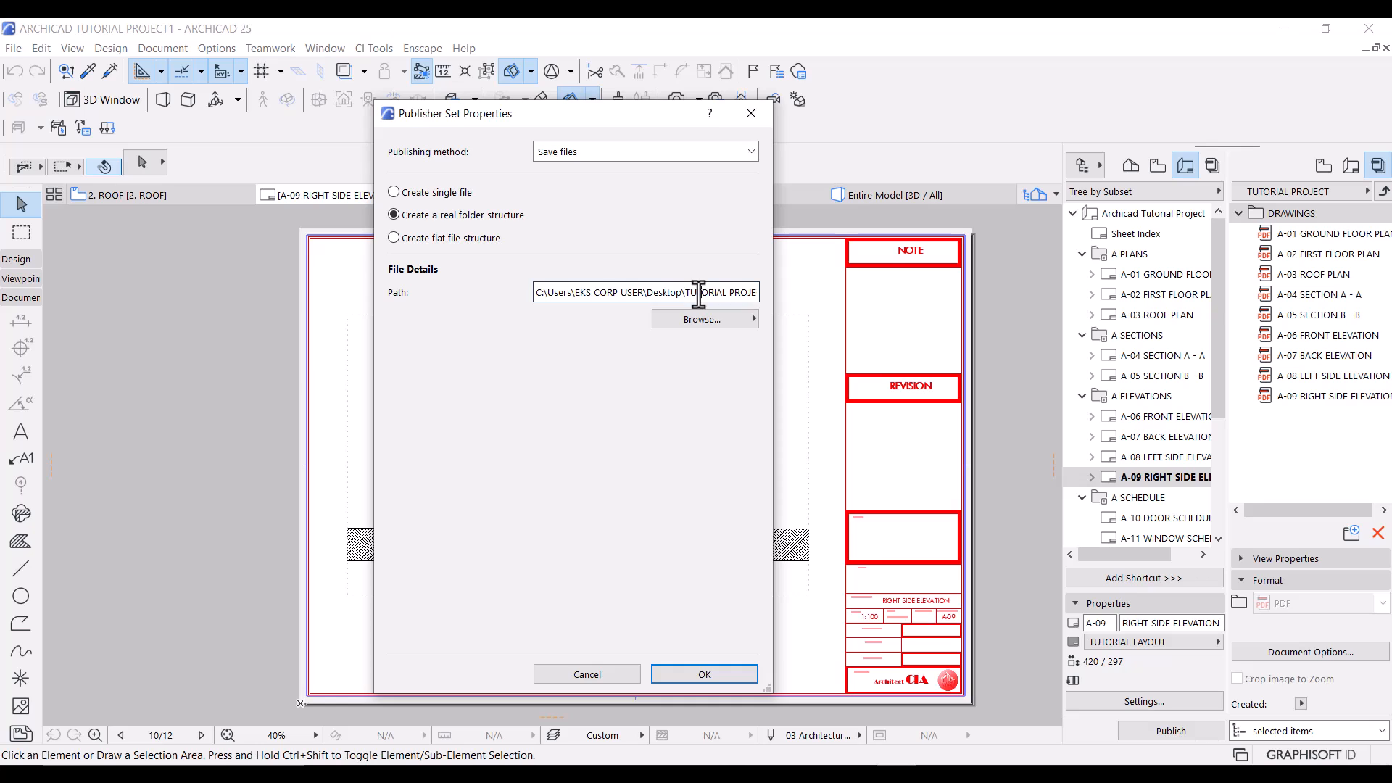
Choose the desktop TUTORIAL PROJECT folder as the local path for the folder structure and accept the properties.
{"action": "left_click", "coordinate": [733, 319]}
{"action": "left_click", "coordinate": [789, 316]}
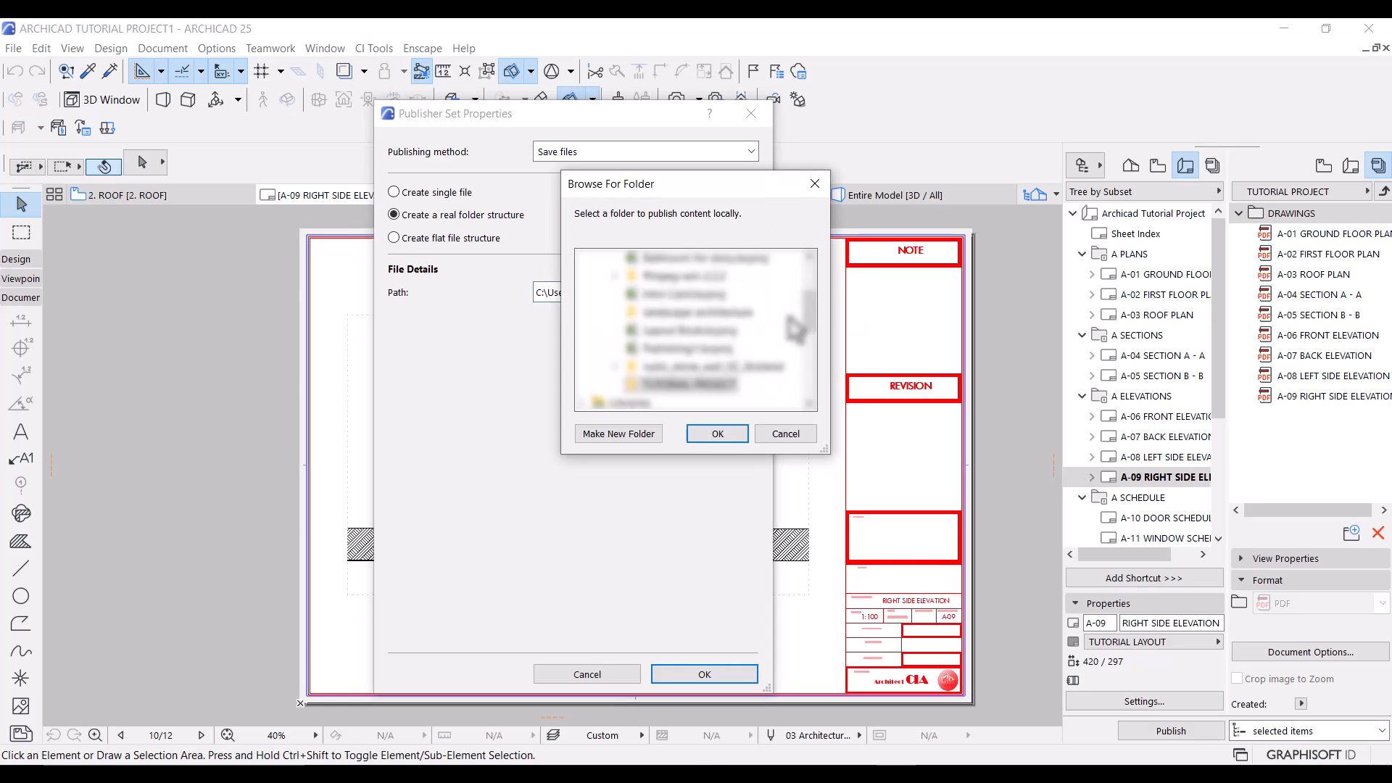
{"action": "scroll", "coordinate": [688, 391], "scroll_direction": "up", "scroll_amount": 2}
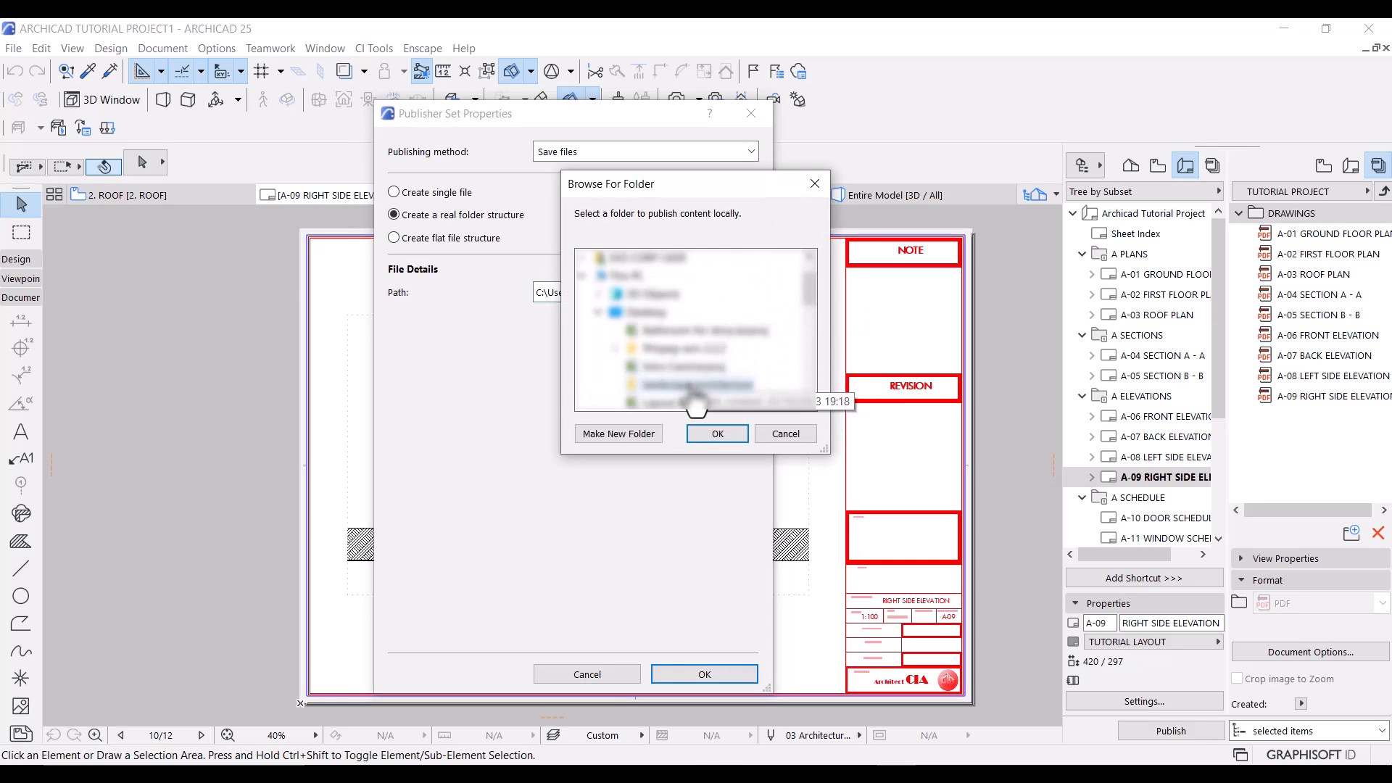
{"action": "left_click_drag", "start_coordinate": [813, 297], "coordinate": [797, 404]}
{"action": "left_click", "coordinate": [666, 390]}
{"action": "left_click", "coordinate": [719, 435]}
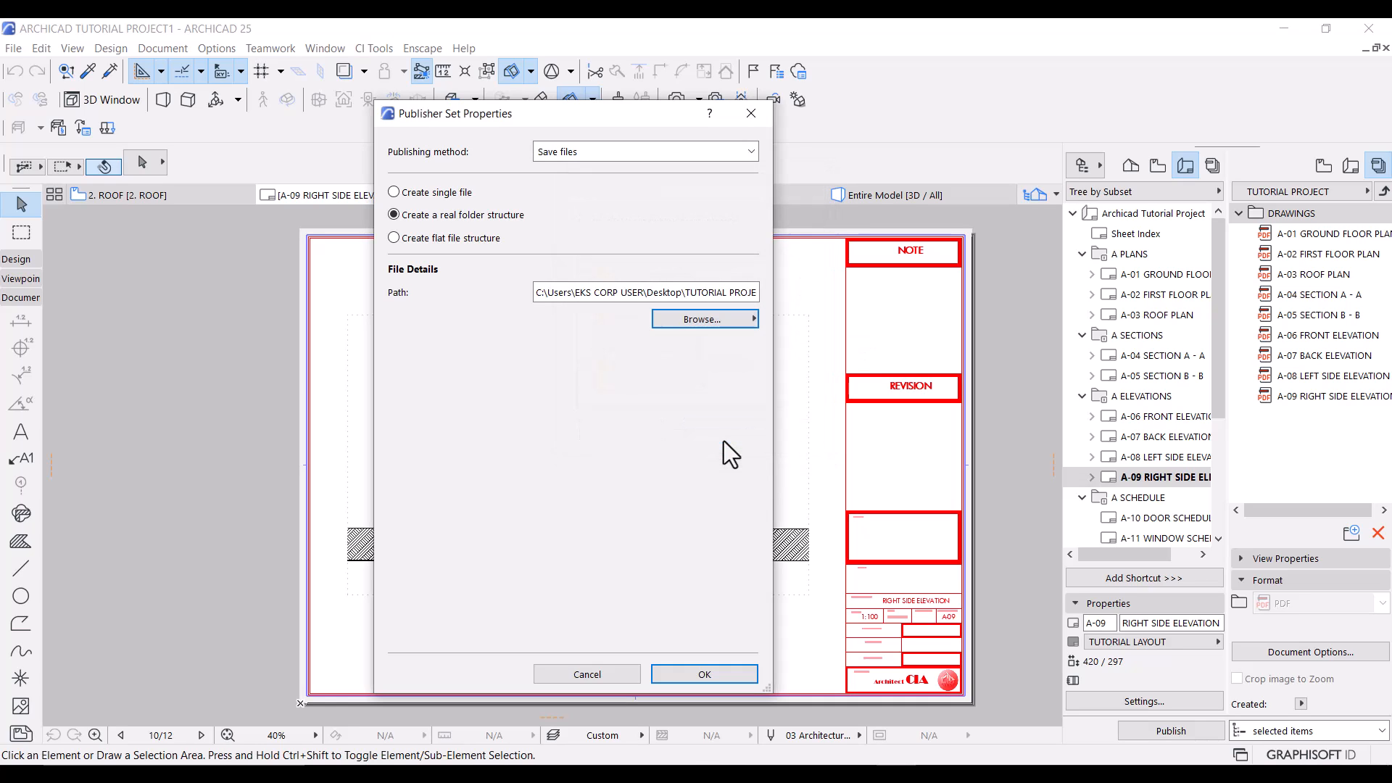
{"action": "left_click", "coordinate": [677, 680]}
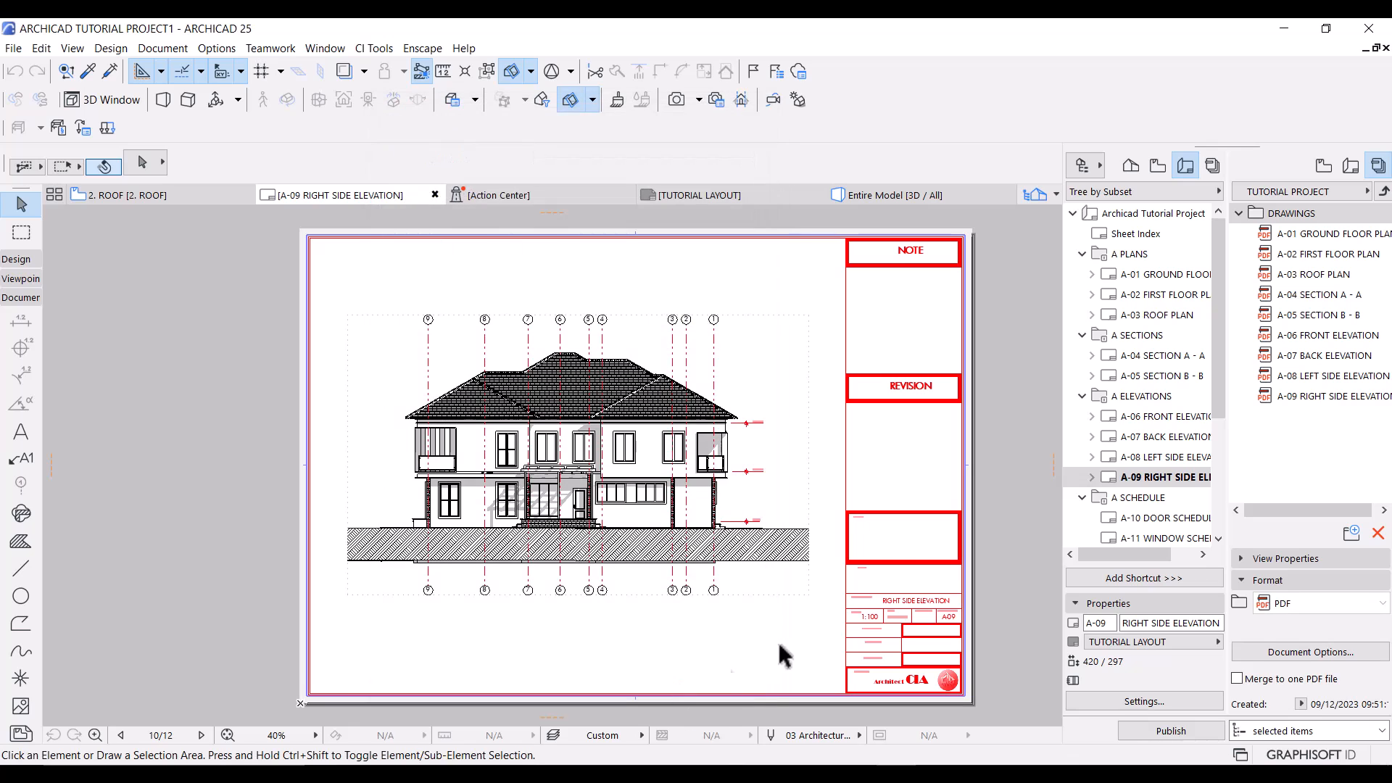
Accept the document options with Color output and publish the drawings as separate PDF files.
{"action": "left_click", "coordinate": [1270, 654]}
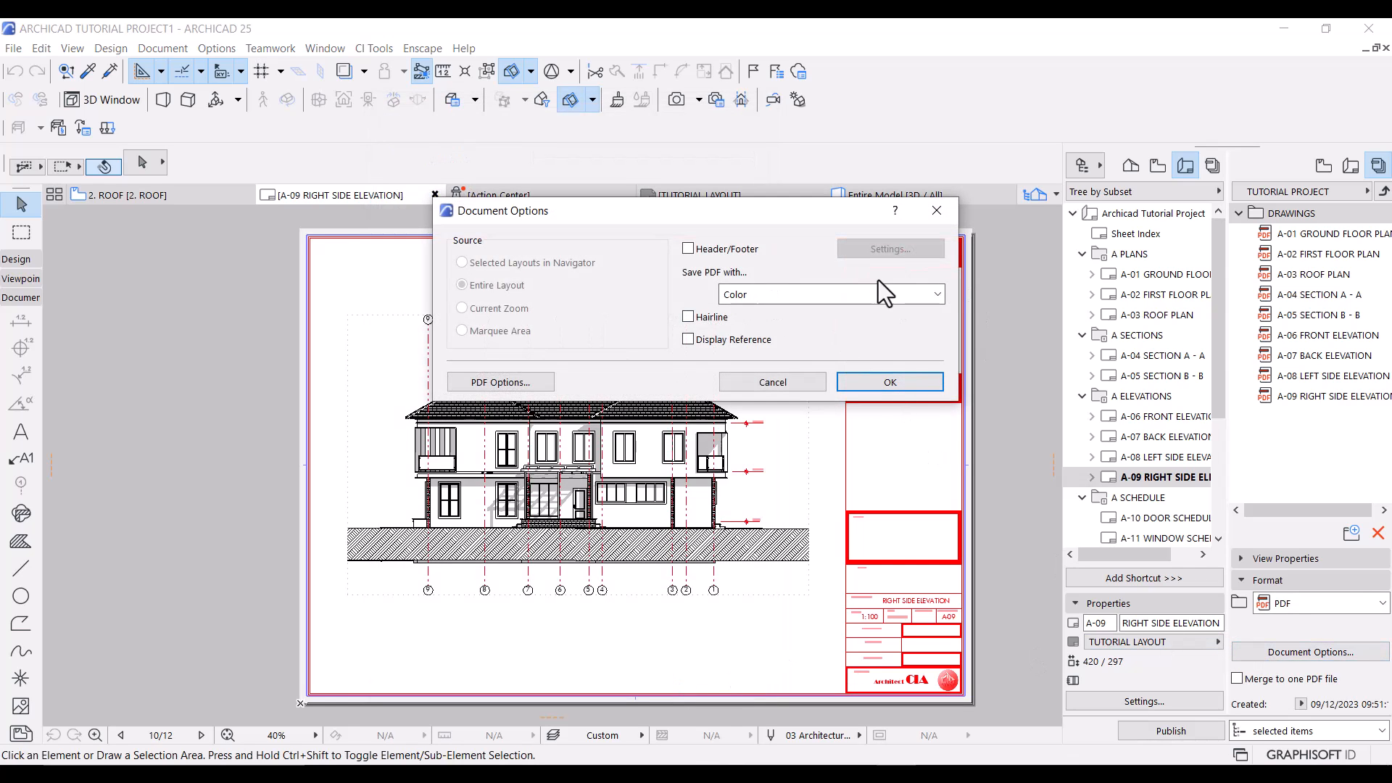
{"action": "left_click", "coordinate": [880, 381]}
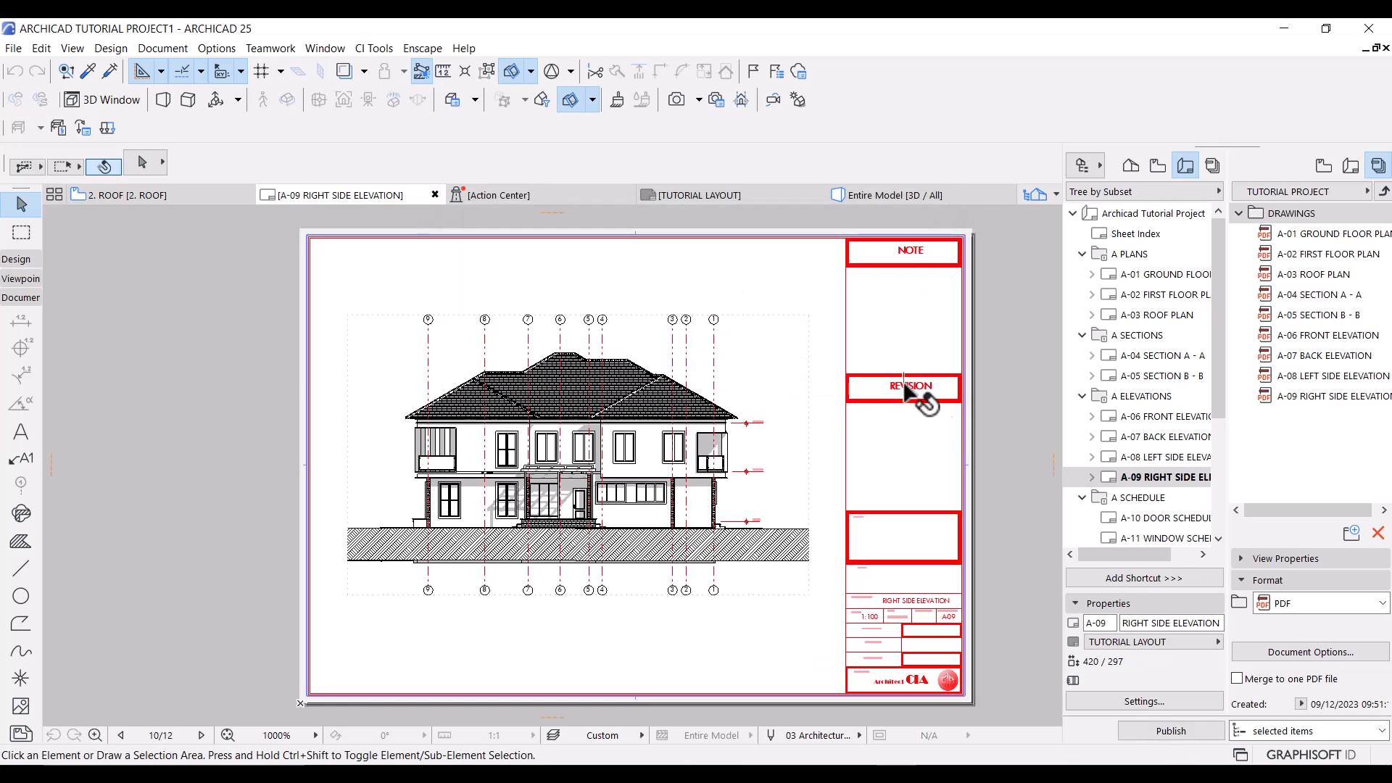
{"action": "left_click", "coordinate": [1158, 732]}
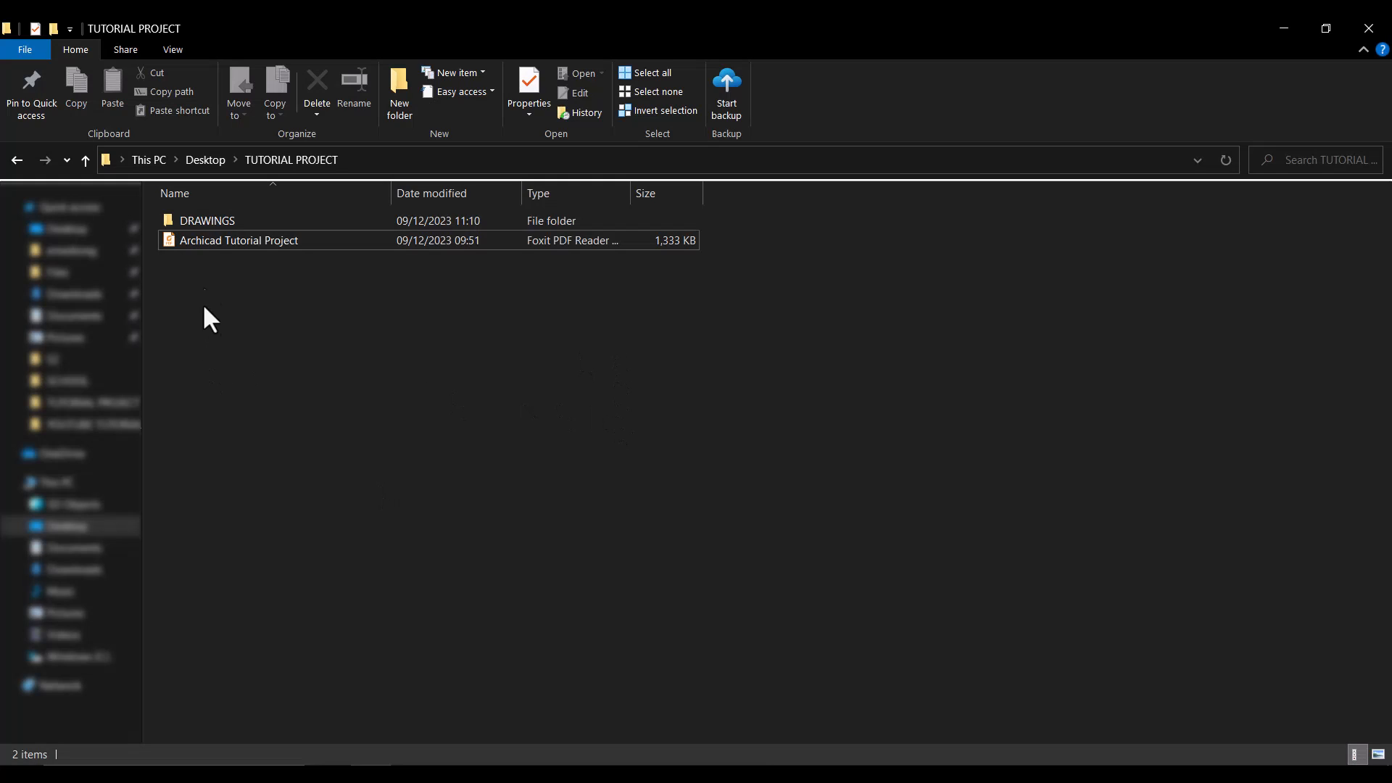
Open the published DRAWINGS folder and display its PDF files as extra large icons.
{"action": "double_click", "coordinate": [216, 220]}
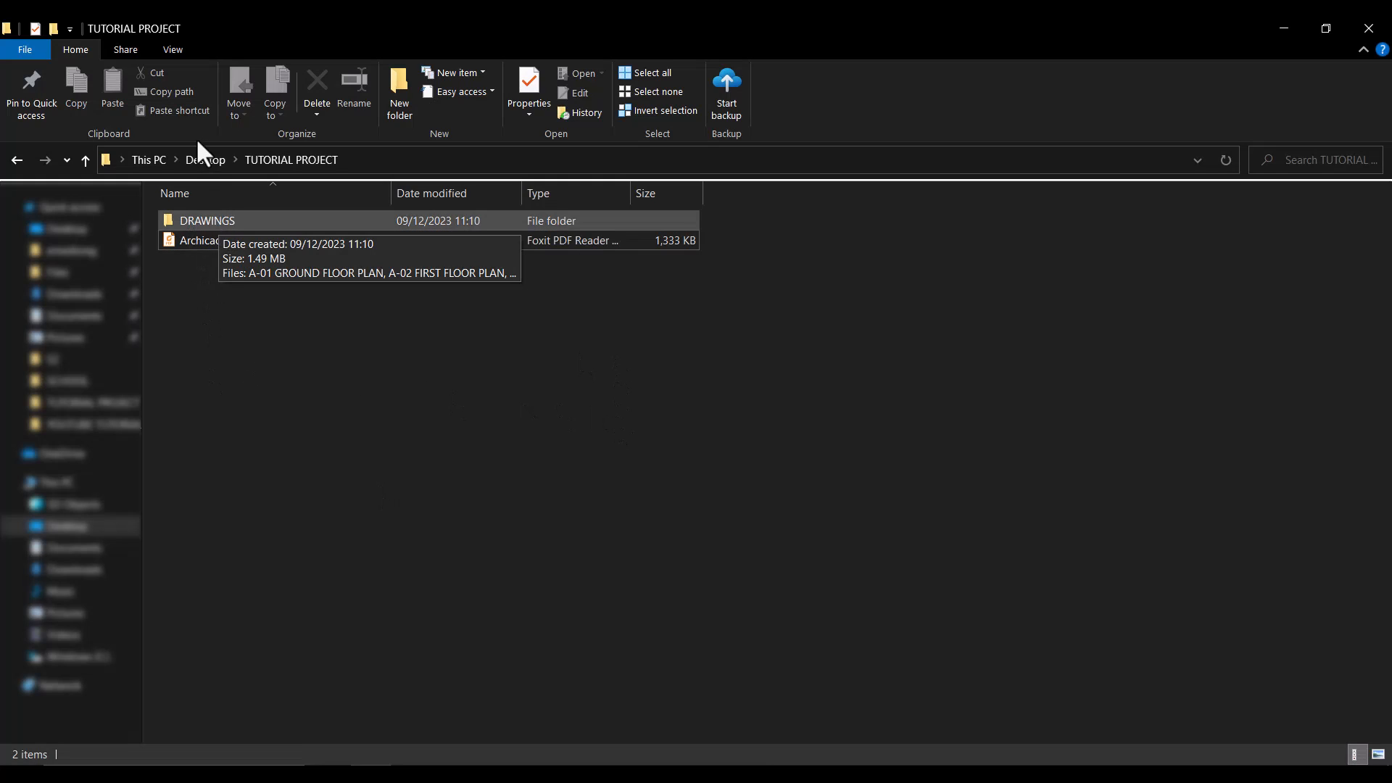
{"action": "left_click", "coordinate": [174, 48]}
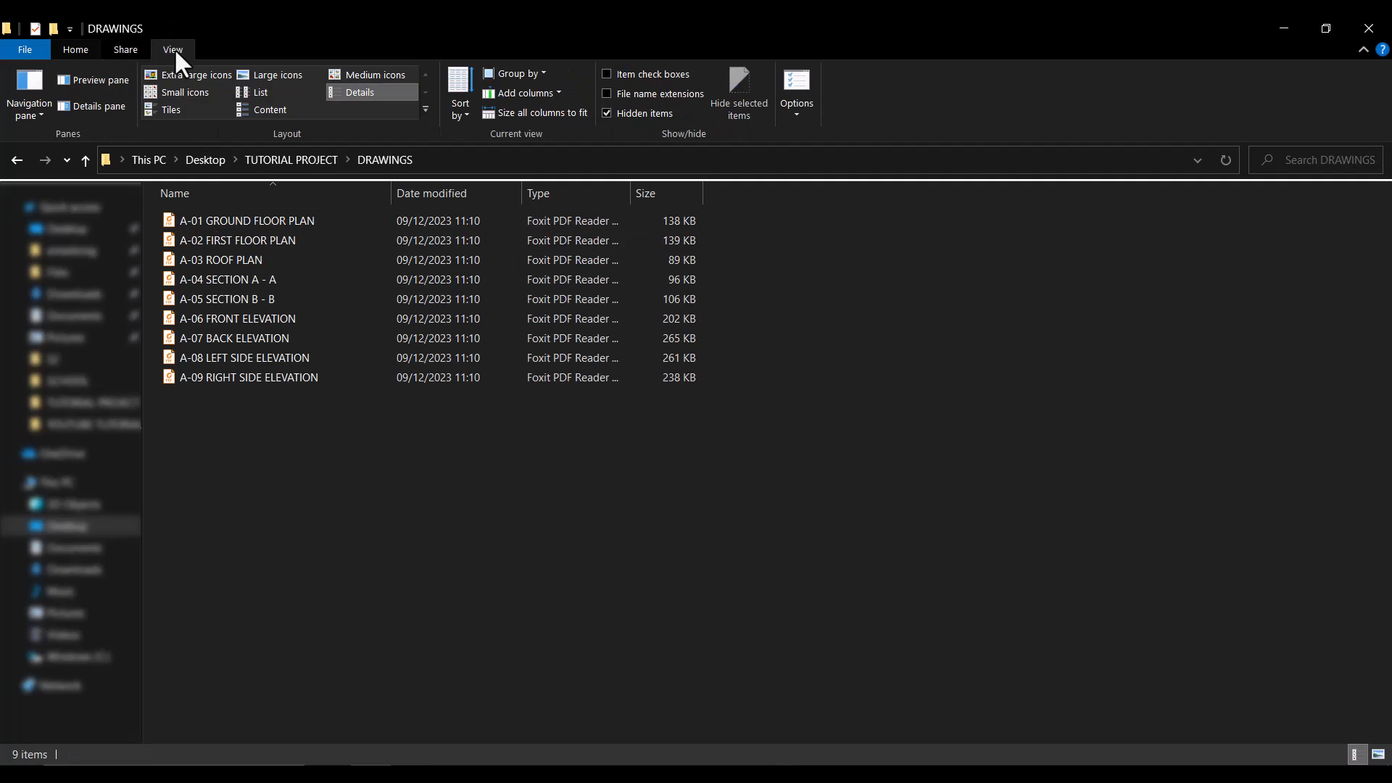
{"action": "left_click", "coordinate": [196, 74]}
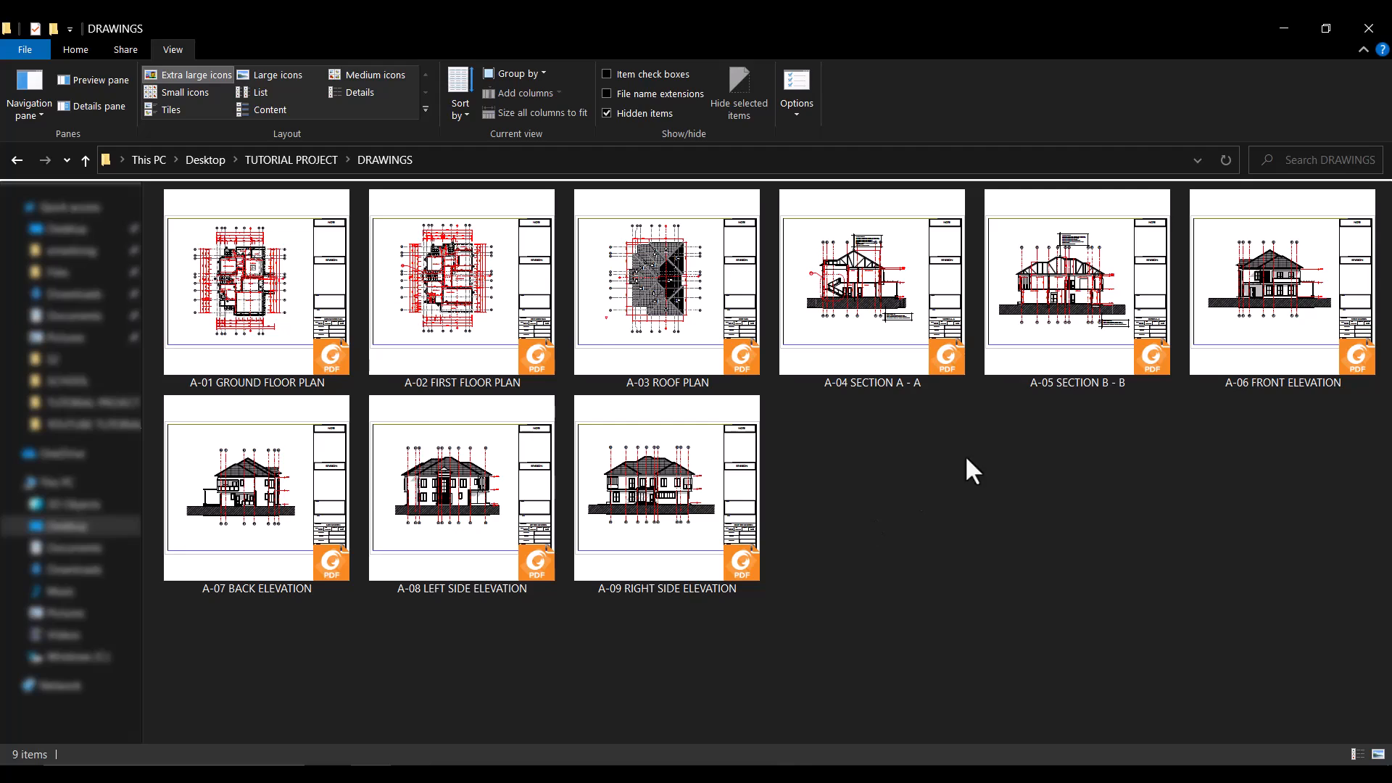
Switch back to Archicad and change the DRAWINGS publishing properties to create a flat file structure.
{"action": "key", "text": "alt+Tab"}
{"action": "right_click", "coordinate": [1331, 217]}
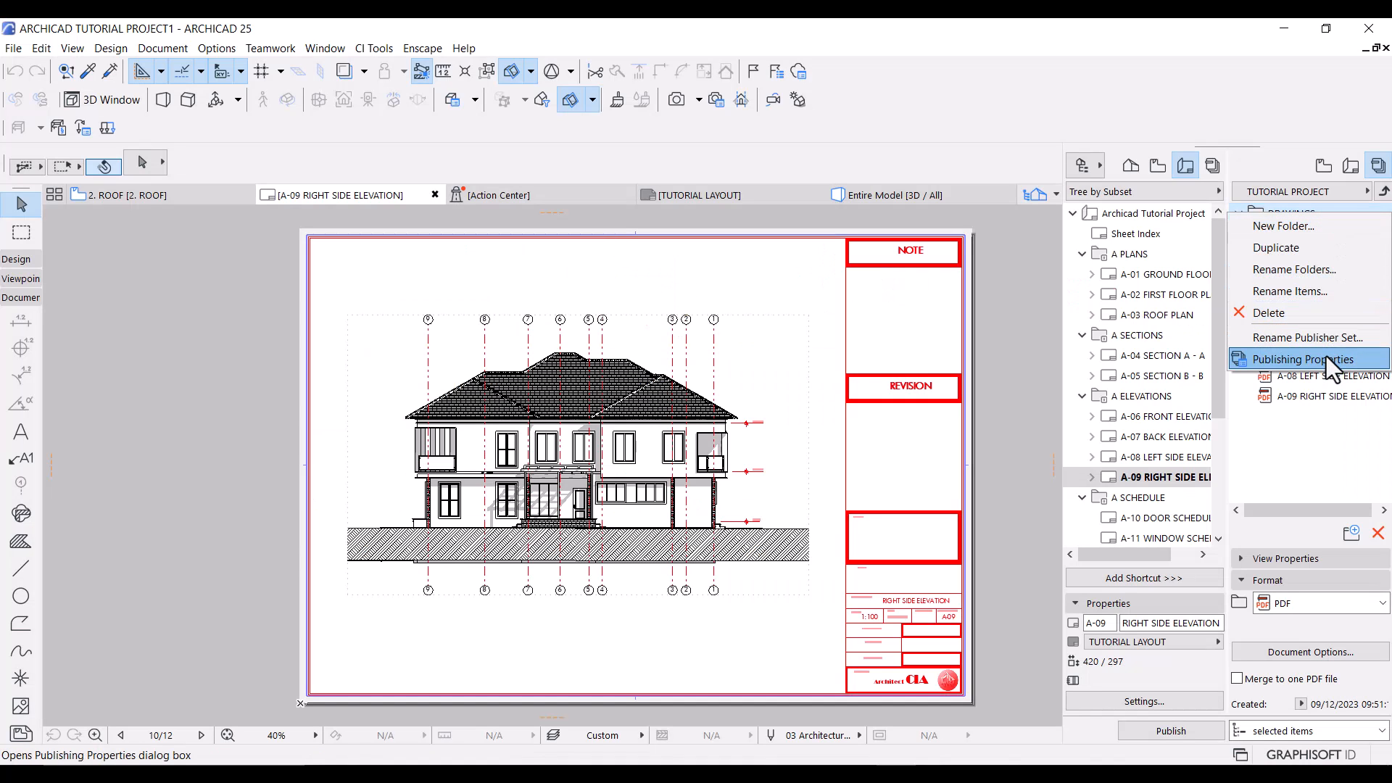
{"action": "left_click", "coordinate": [1325, 357]}
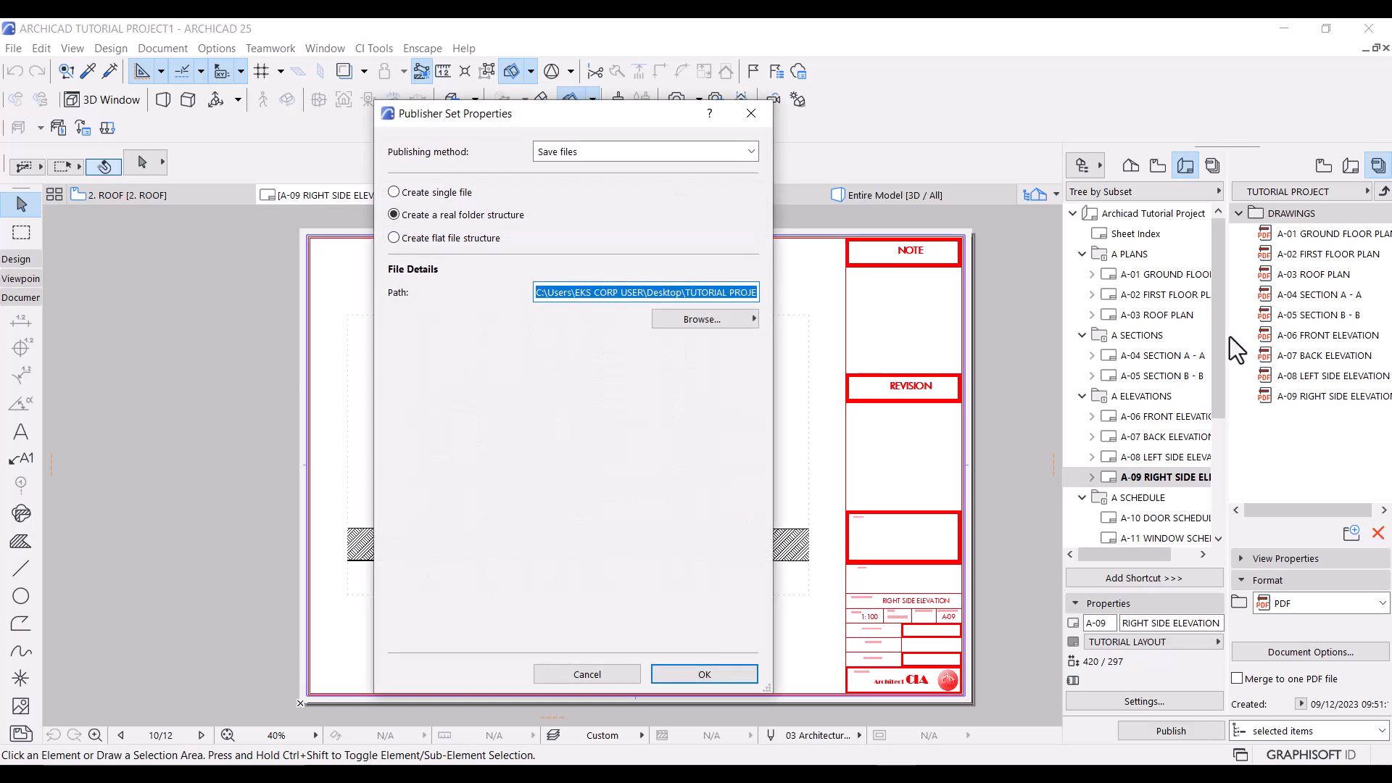
{"action": "left_click", "coordinate": [393, 237]}
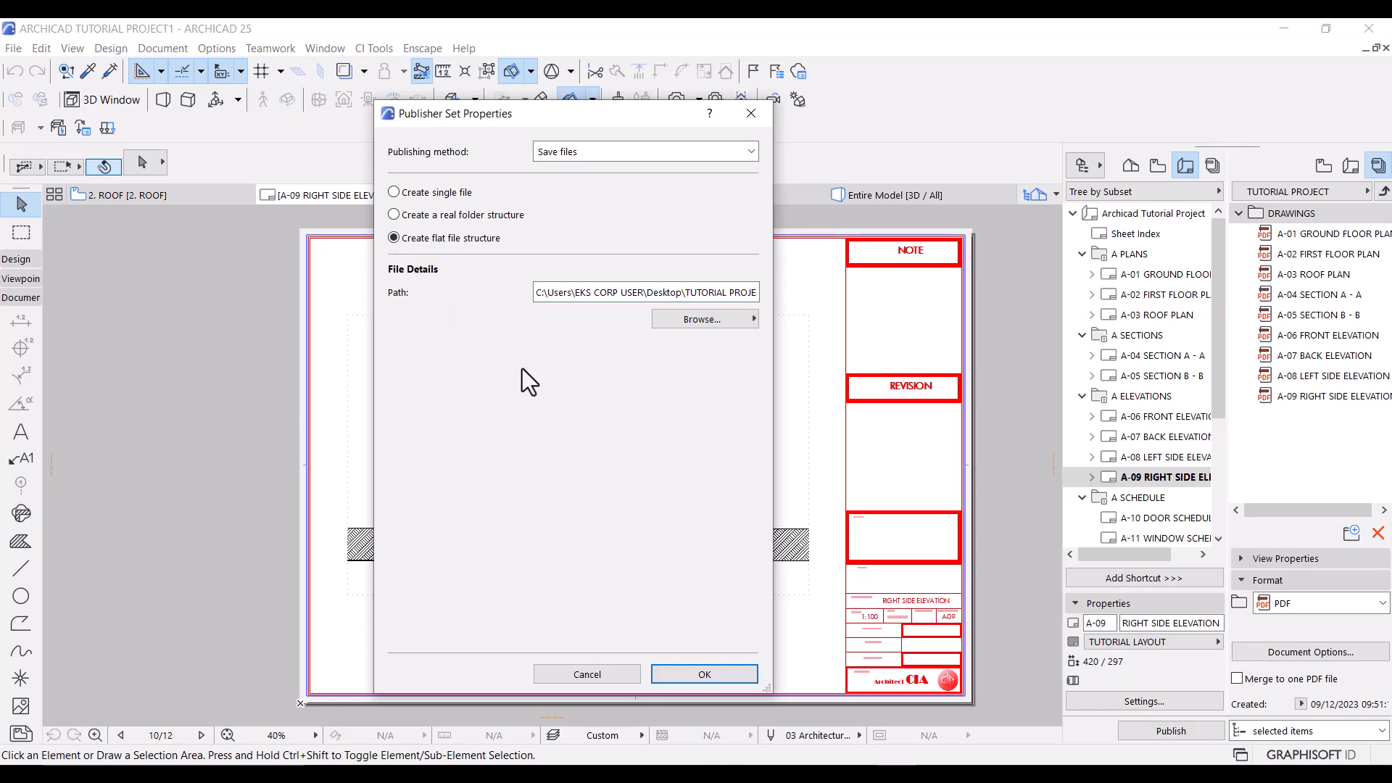
Choose the desktop TUTORIAL PROJECT folder as the local path for the flat file structure and accept the properties.
{"action": "left_click", "coordinate": [714, 319]}
{"action": "left_click", "coordinate": [797, 319]}
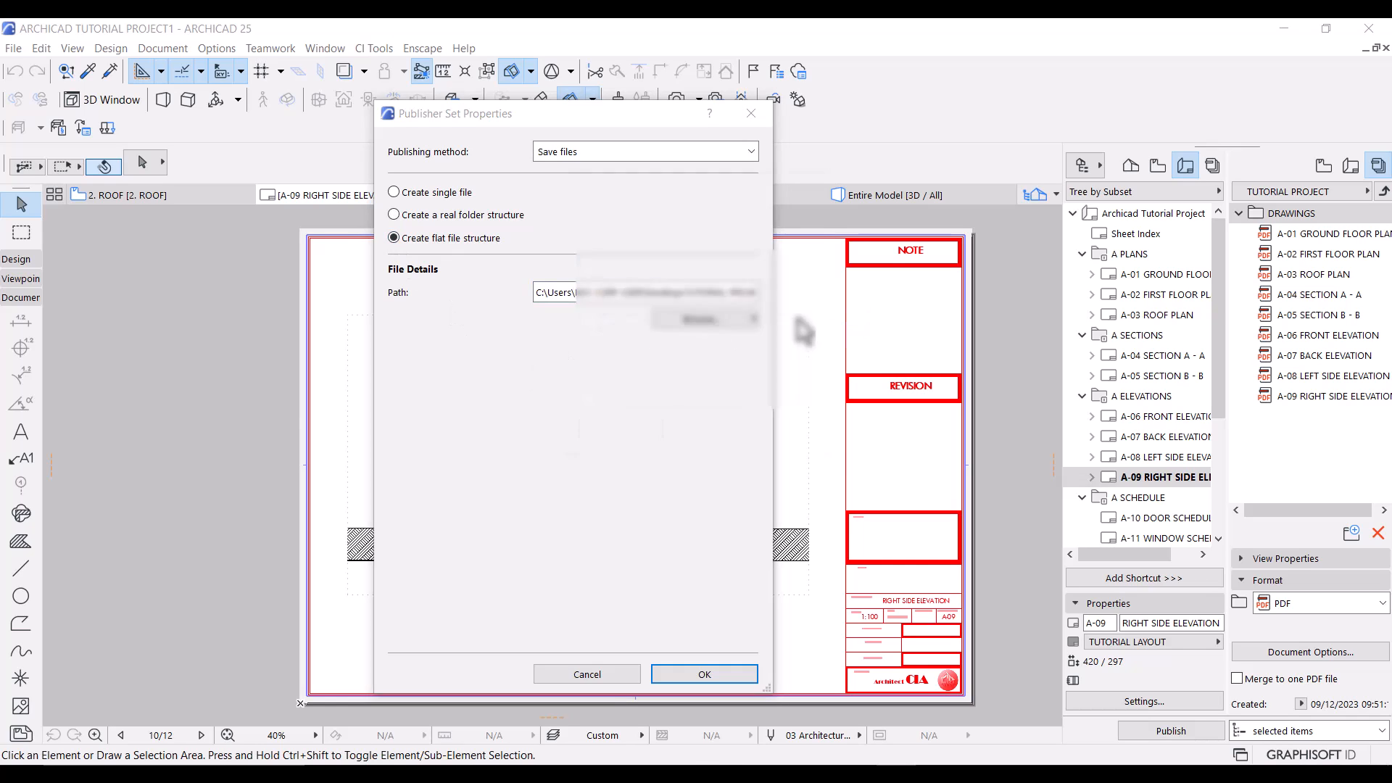
{"action": "left_click_drag", "start_coordinate": [813, 294], "coordinate": [808, 392]}
{"action": "left_click", "coordinate": [656, 384]}
{"action": "left_click", "coordinate": [717, 435]}
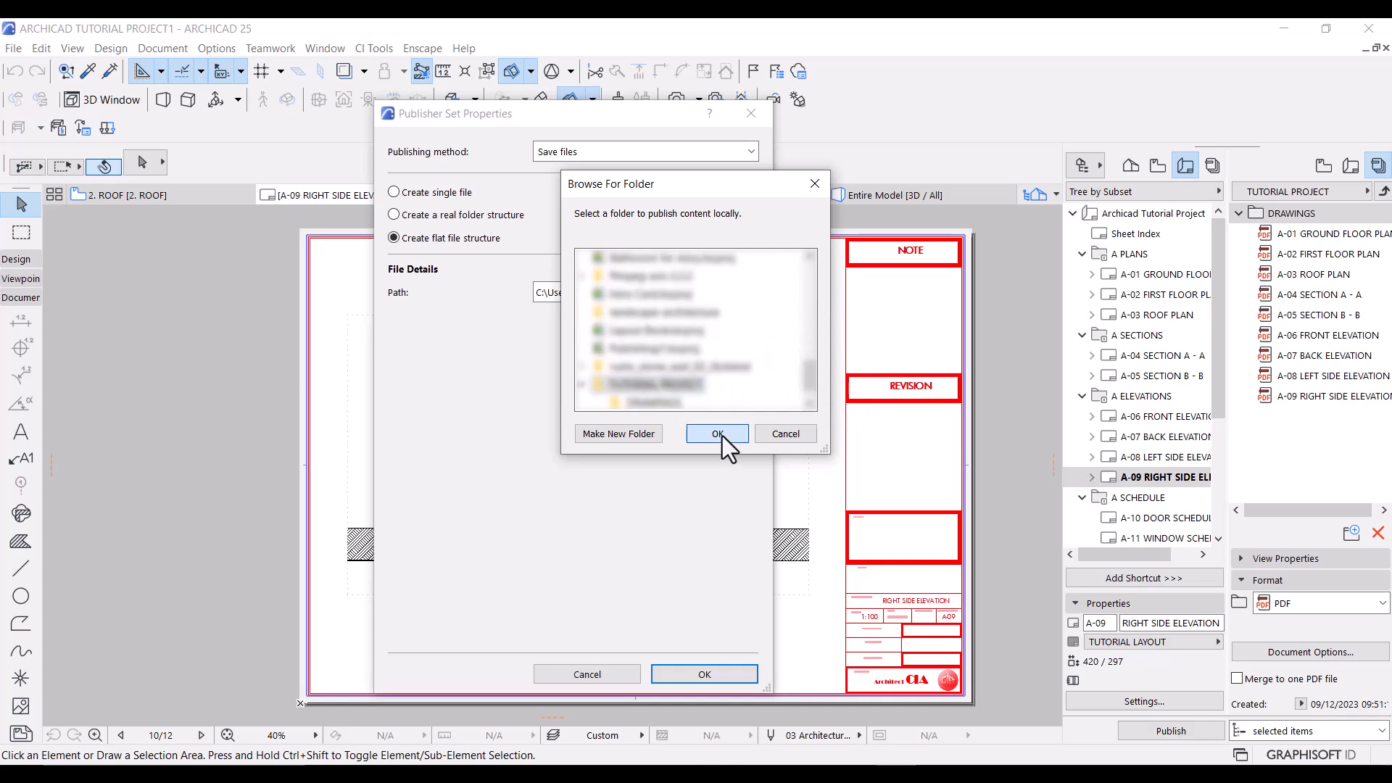
{"action": "left_click", "coordinate": [699, 675]}
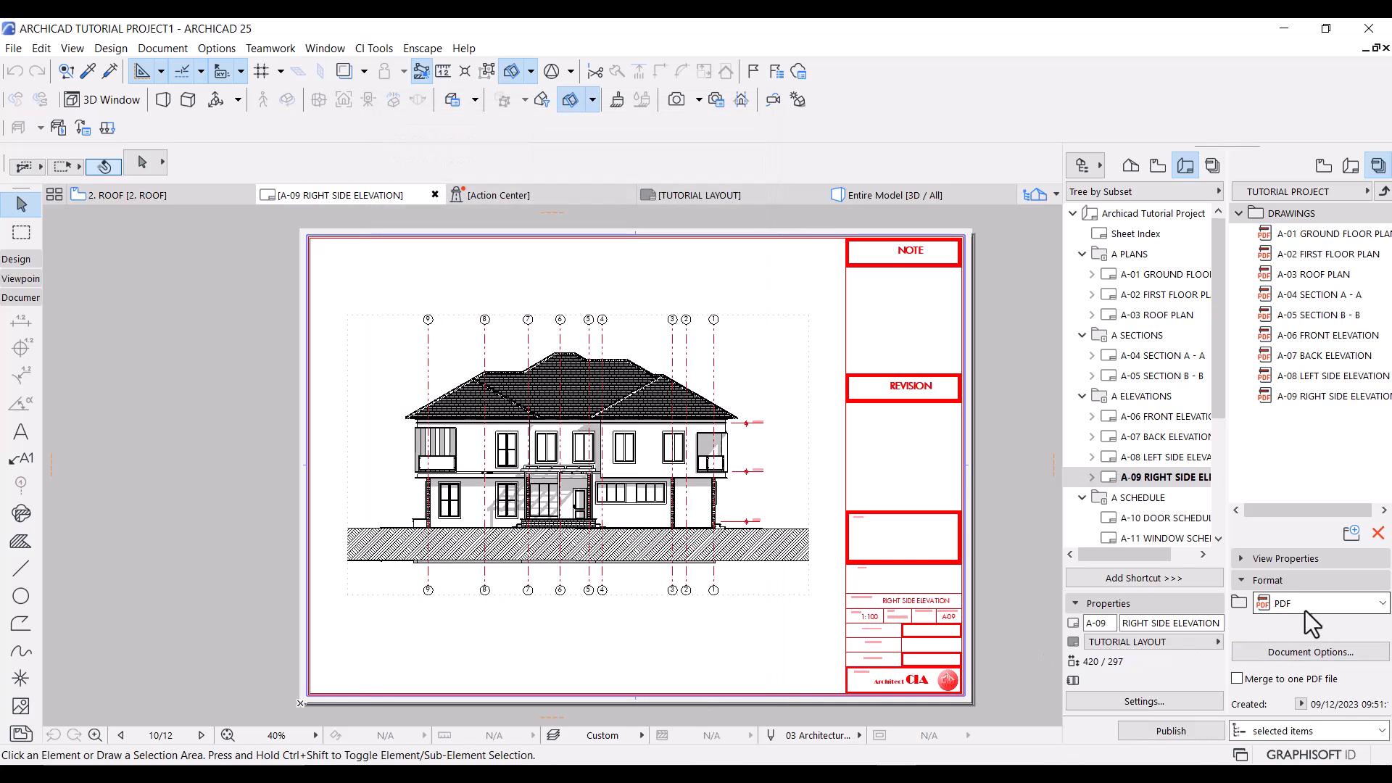
Keep PDF as the format, accept the document options with Color output, and publish the drawings as a flat set of files.
{"action": "left_click", "coordinate": [1348, 607]}
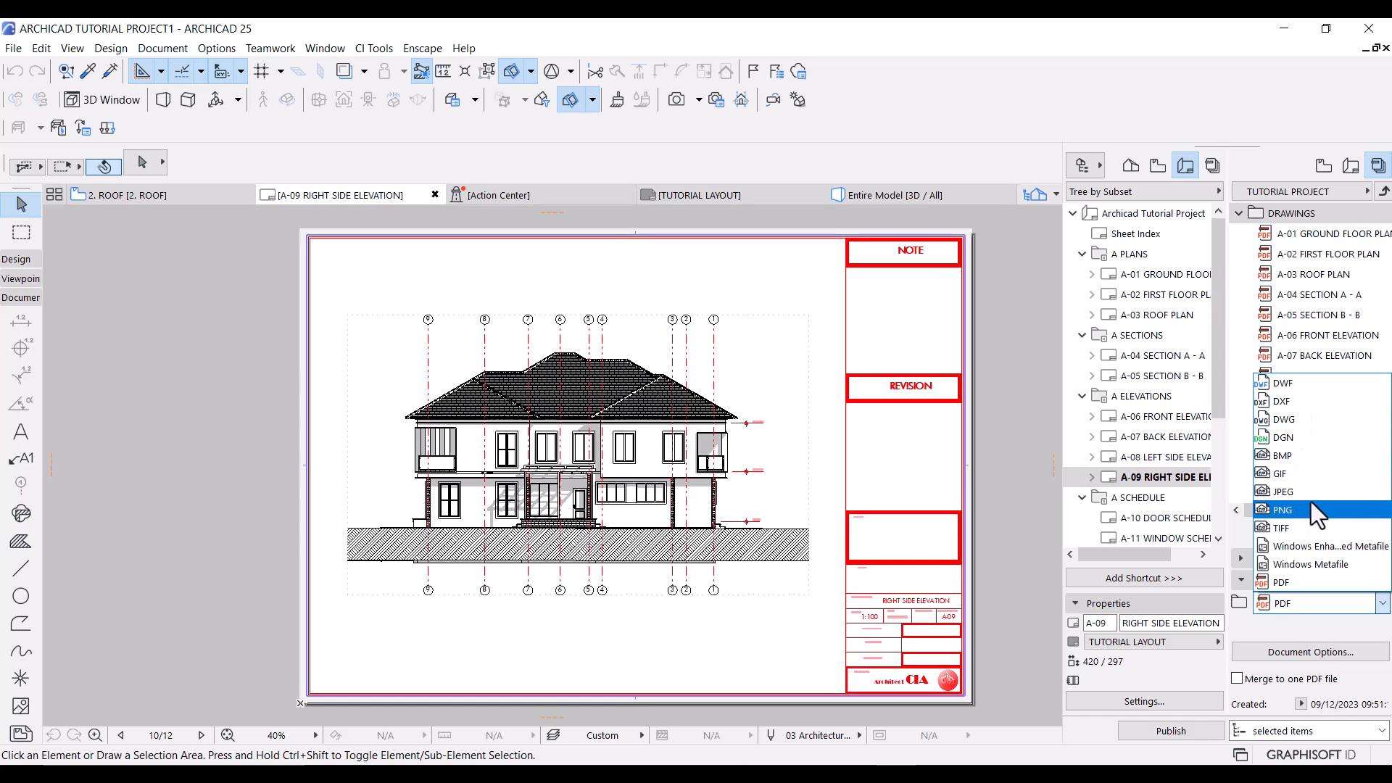
{"action": "left_click", "coordinate": [1298, 584]}
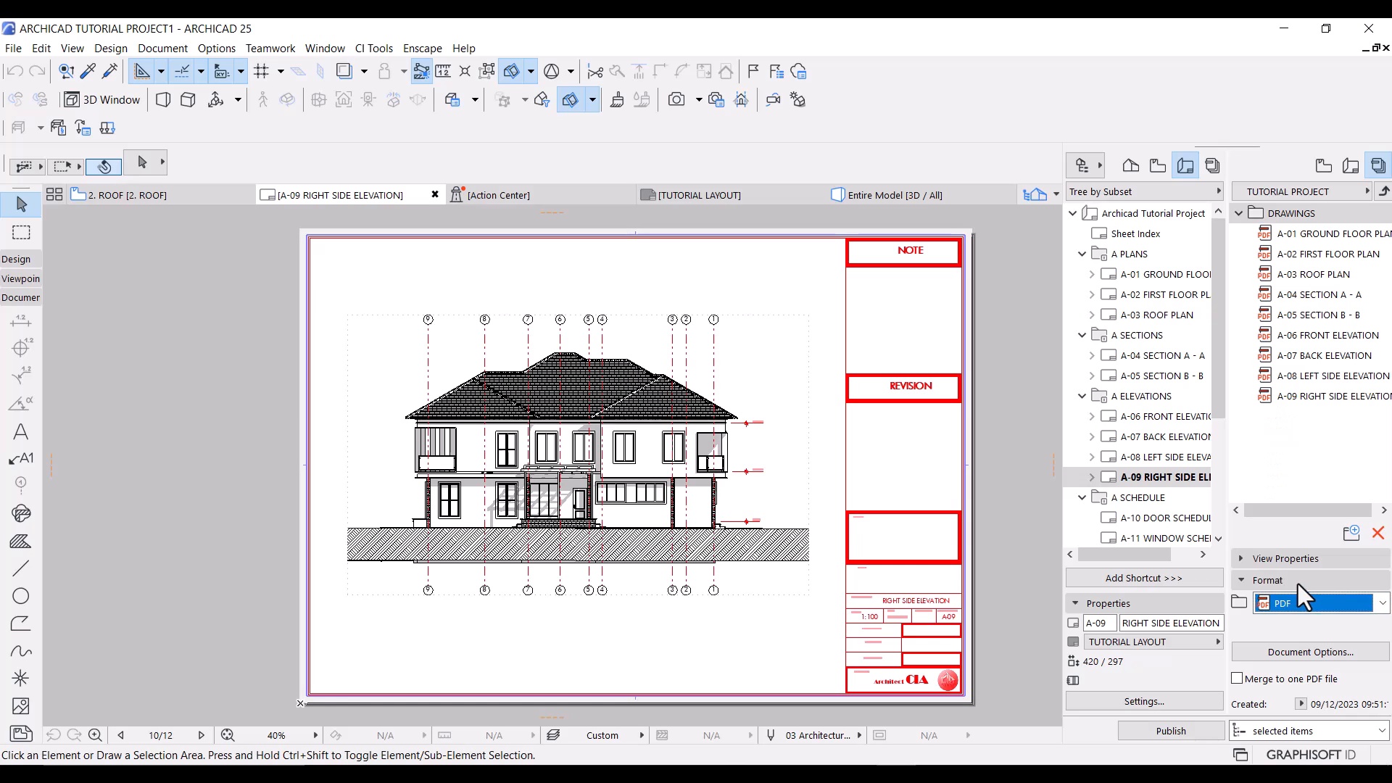
{"action": "left_click", "coordinate": [1328, 652]}
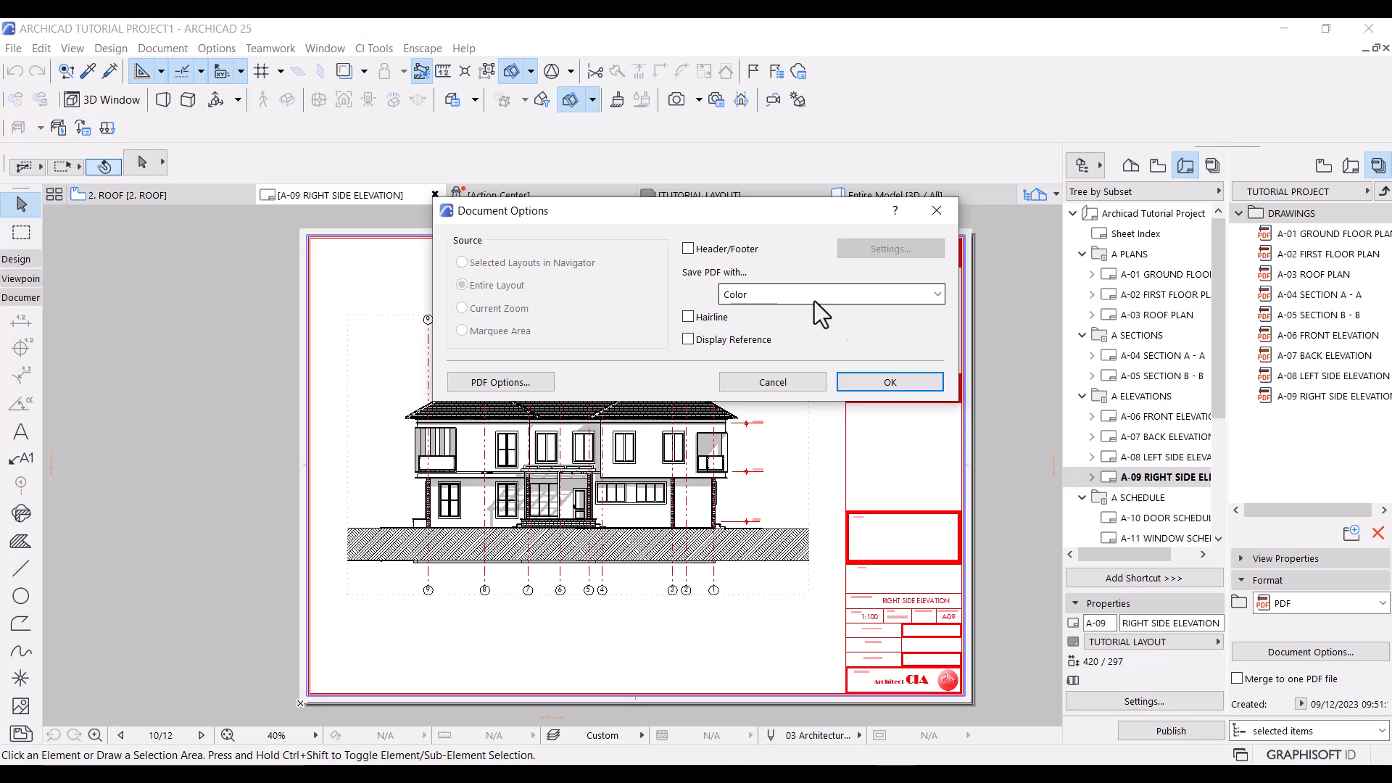
{"action": "left_click", "coordinate": [879, 381]}
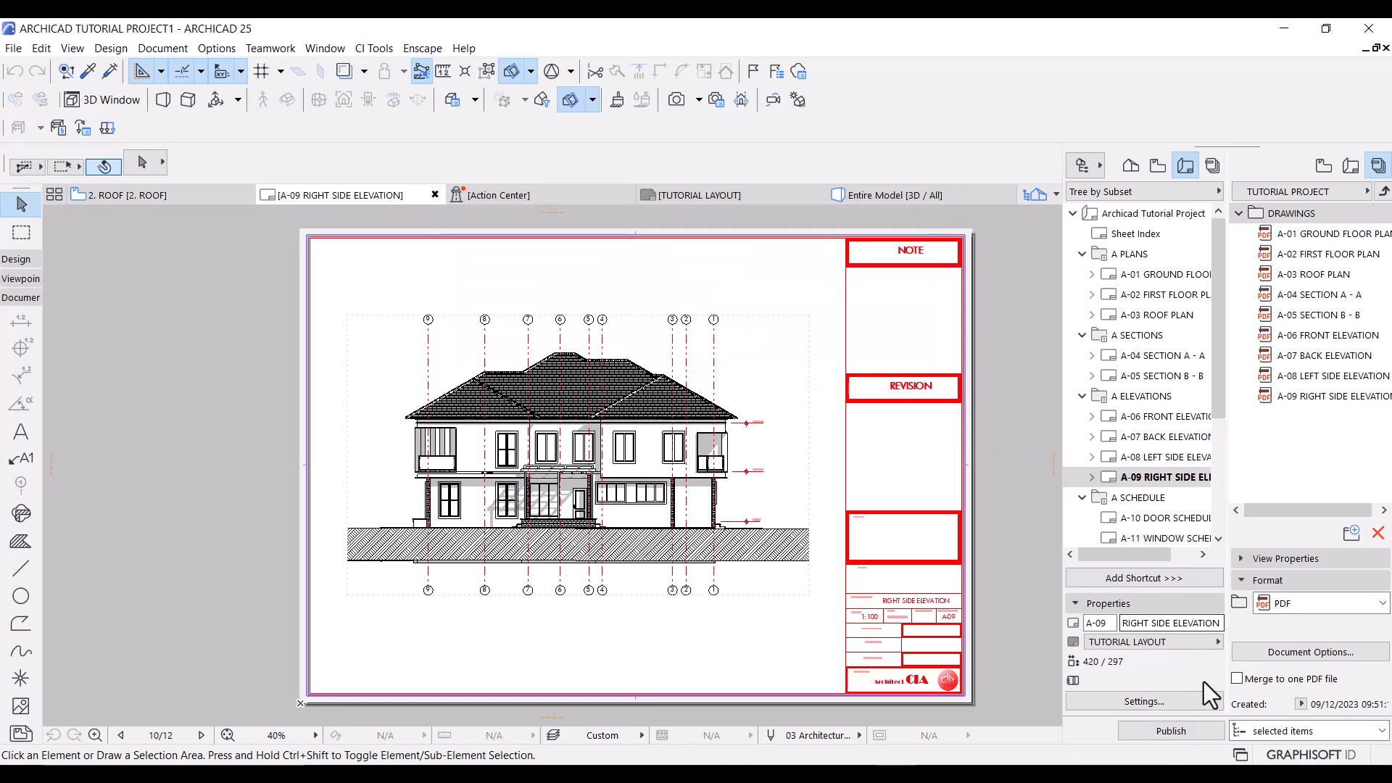
{"action": "left_click", "coordinate": [1181, 731]}
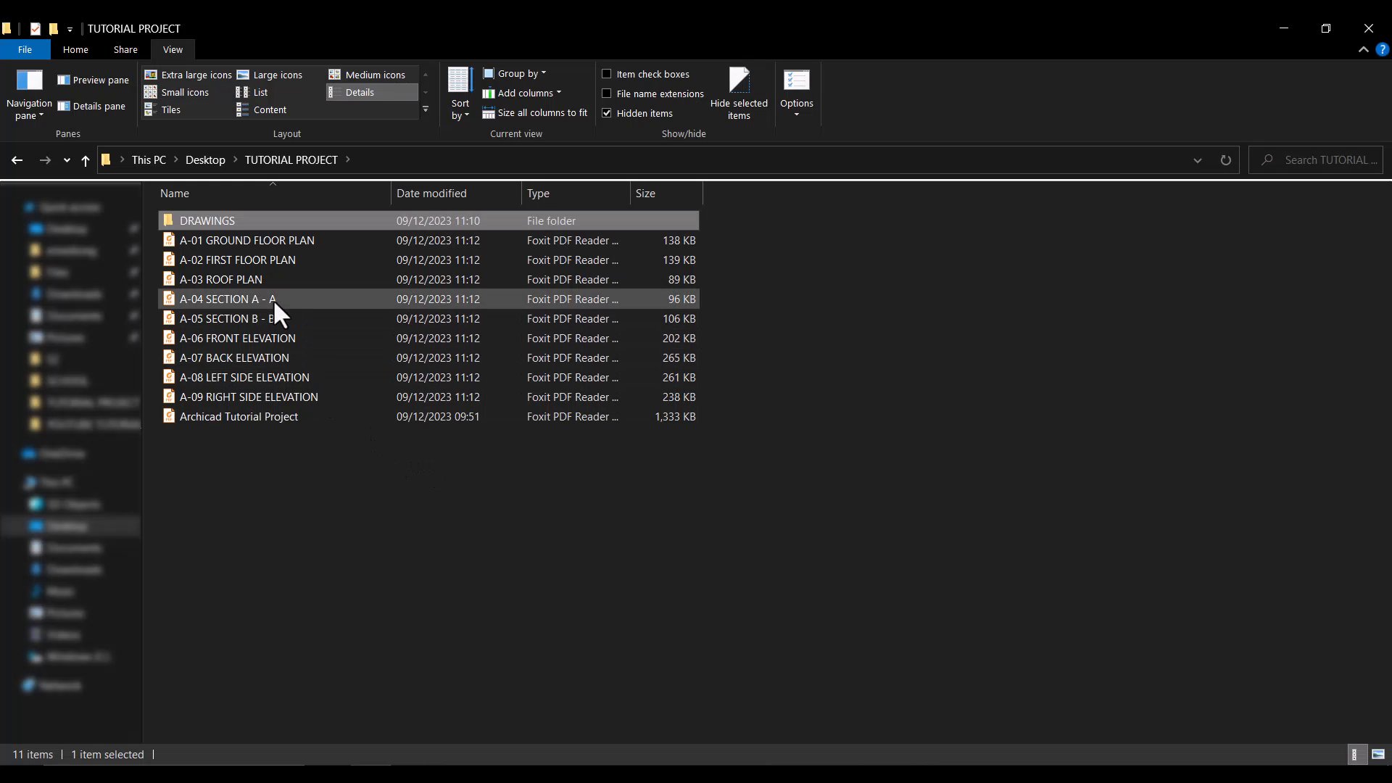
Compare the loose PDFs, the merged PDF and the DRAWINGS folder in the TUTORIAL PROJECT folder and return to Archicad.
{"action": "left_click", "coordinate": [181, 420]}
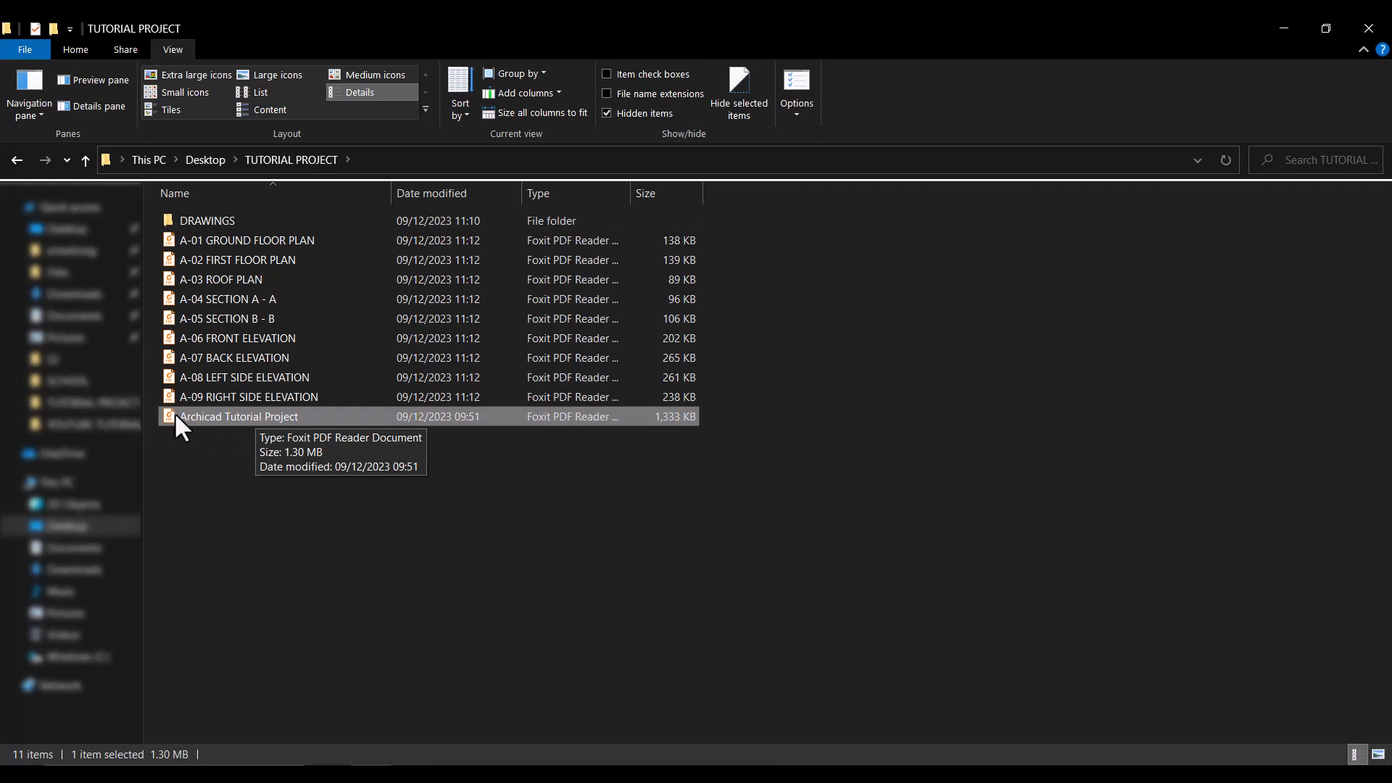
{"action": "left_click", "coordinate": [189, 219]}
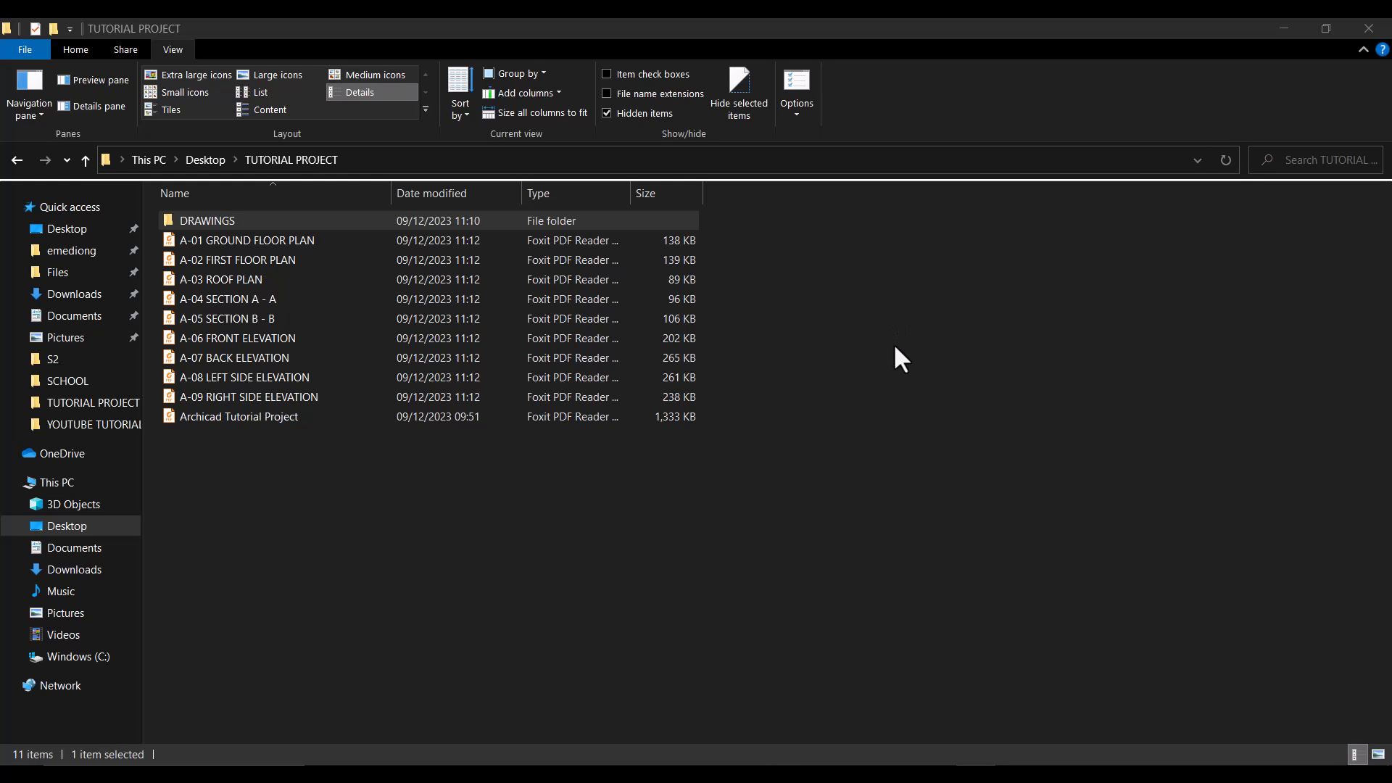
{"action": "key", "text": "alt+Tab"}
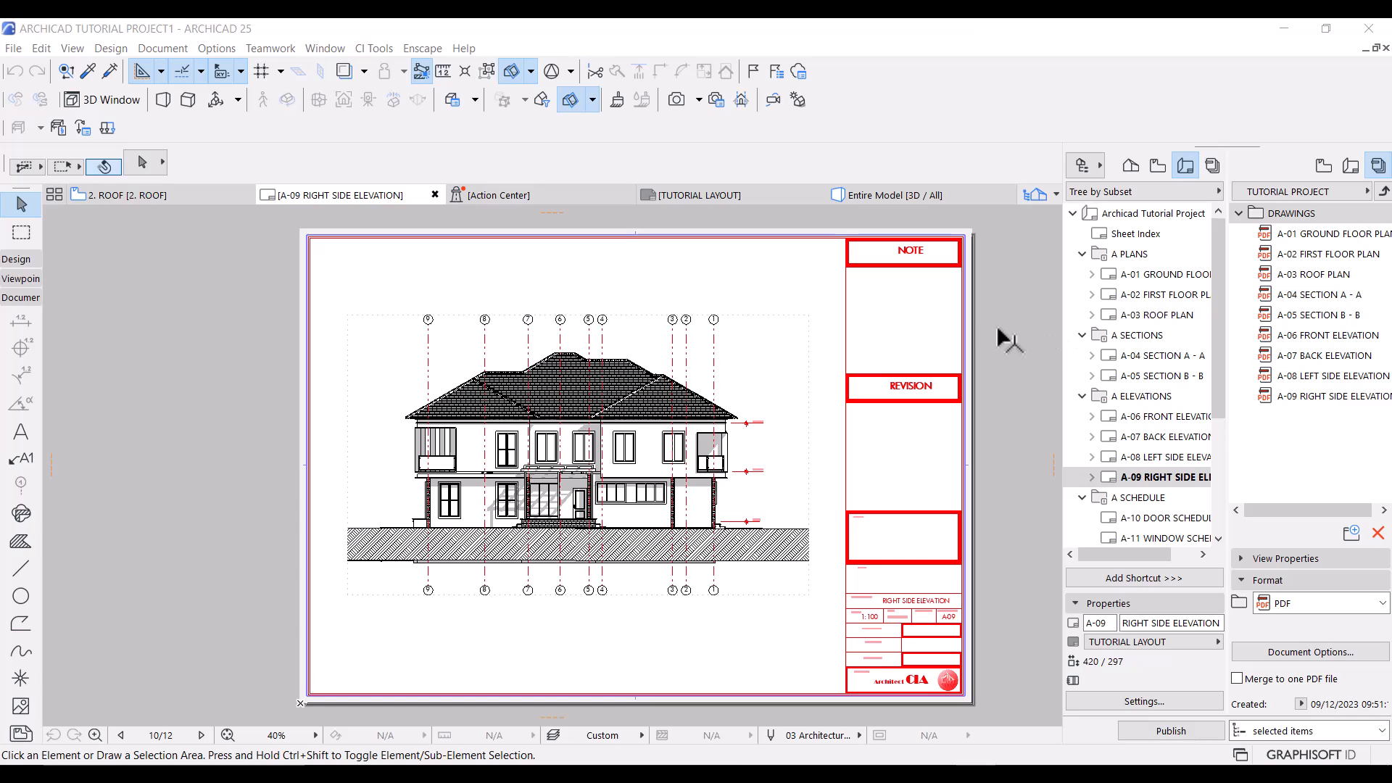